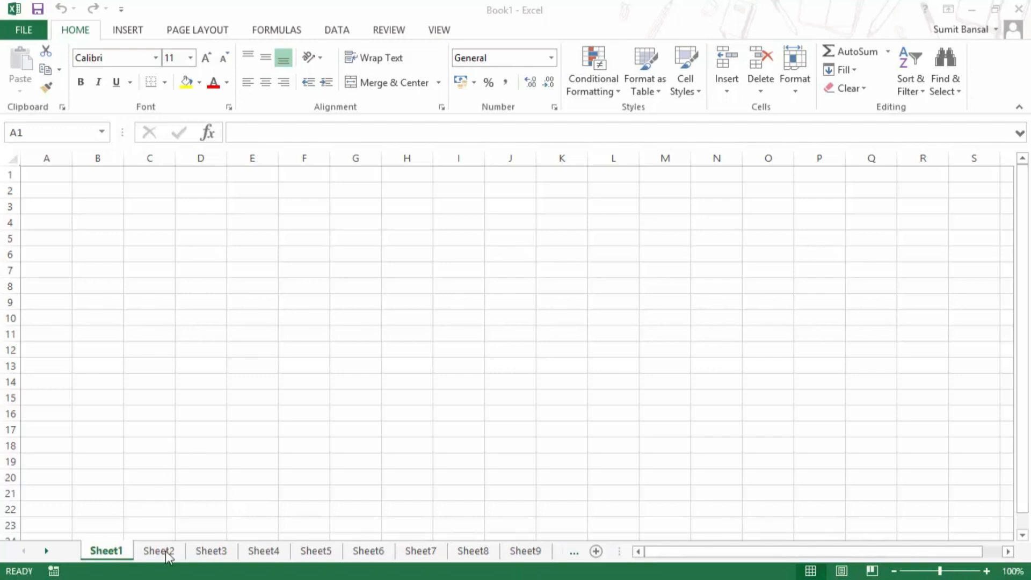
Switch through the worksheets one after another from Sheet2 to Sheet7
left_click(161, 552)
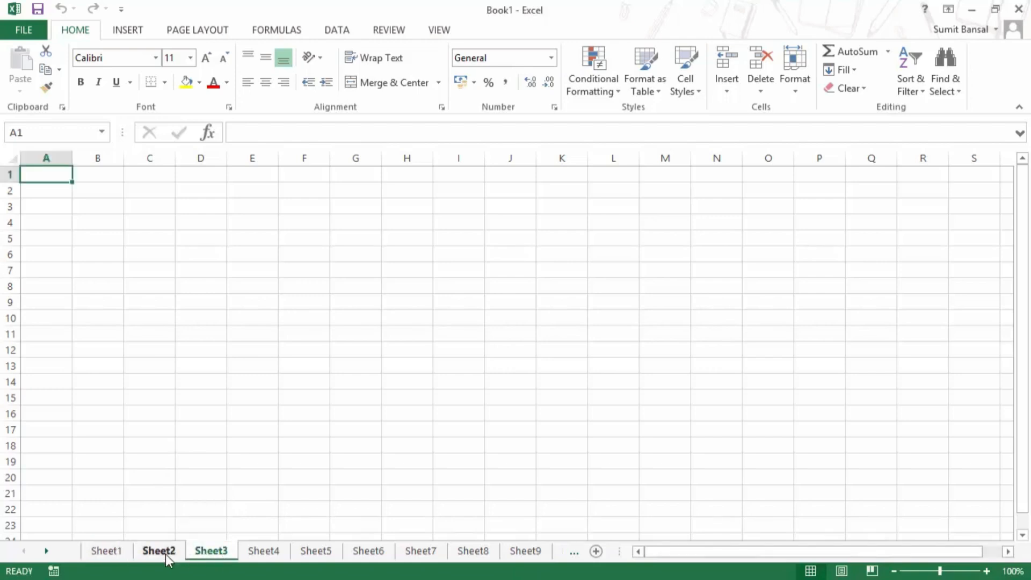
left_click(265, 552)
left_click(317, 553)
left_click(366, 553)
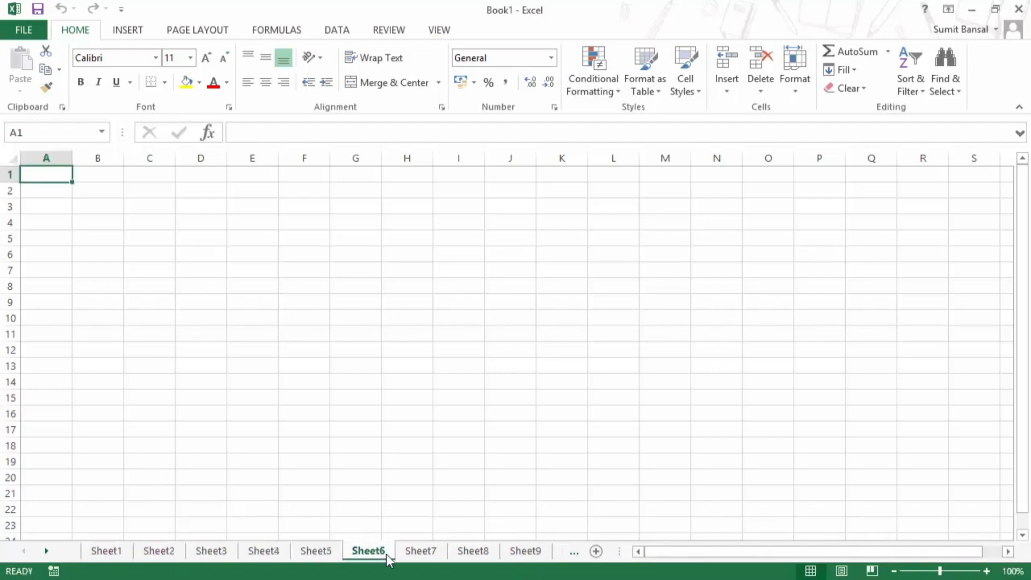
left_click(412, 556)
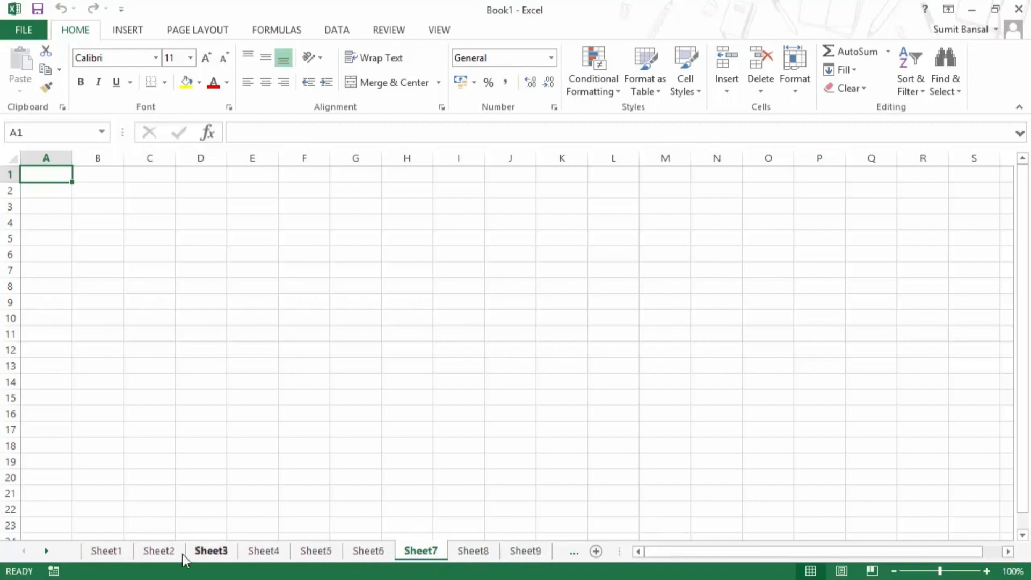
Scroll the row of sheet tabs forward to the last one, Sheet20, leaving the active sheet as it is
left_click(46, 552)
left_click(46, 552)
left_click(46, 552)
left_click(46, 552)
left_click(46, 552)
left_click(47, 552)
left_click(46, 552)
left_click(47, 552)
left_click(46, 552)
left_click(46, 552)
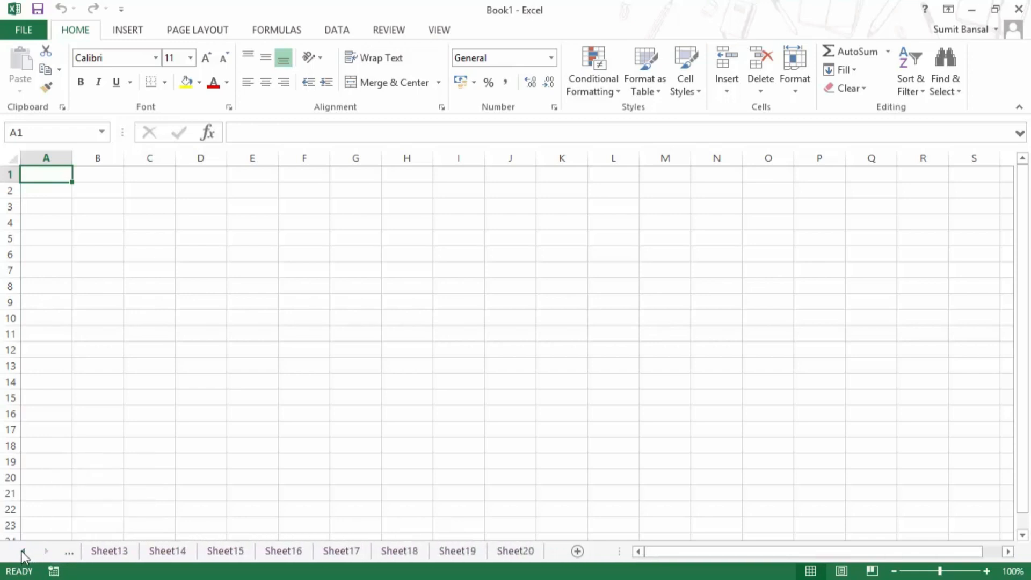
Scroll the row of sheet tabs back to the first one, Sheet1
left_click(23, 552)
left_click(23, 552)
left_click(23, 551)
left_click(23, 551)
left_click(24, 551)
left_click(24, 551)
left_click(23, 552)
left_click(23, 552)
left_click(23, 551)
left_click(23, 552)
left_click(24, 551)
left_click(23, 551)
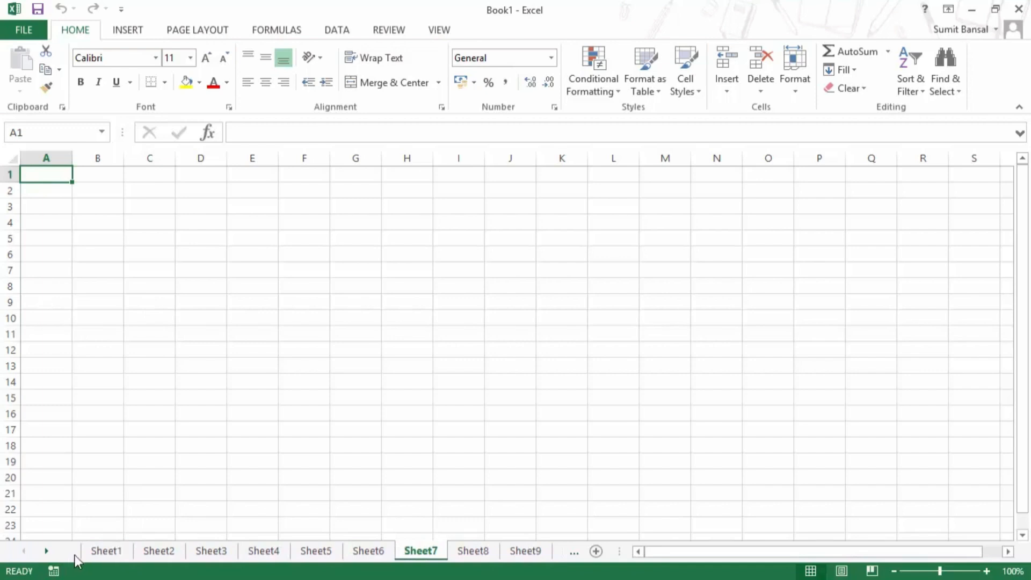
Switch to Sheet2, Sheet3 and Sheet4 in turn
left_click(159, 551)
left_click(211, 551)
left_click(263, 551)
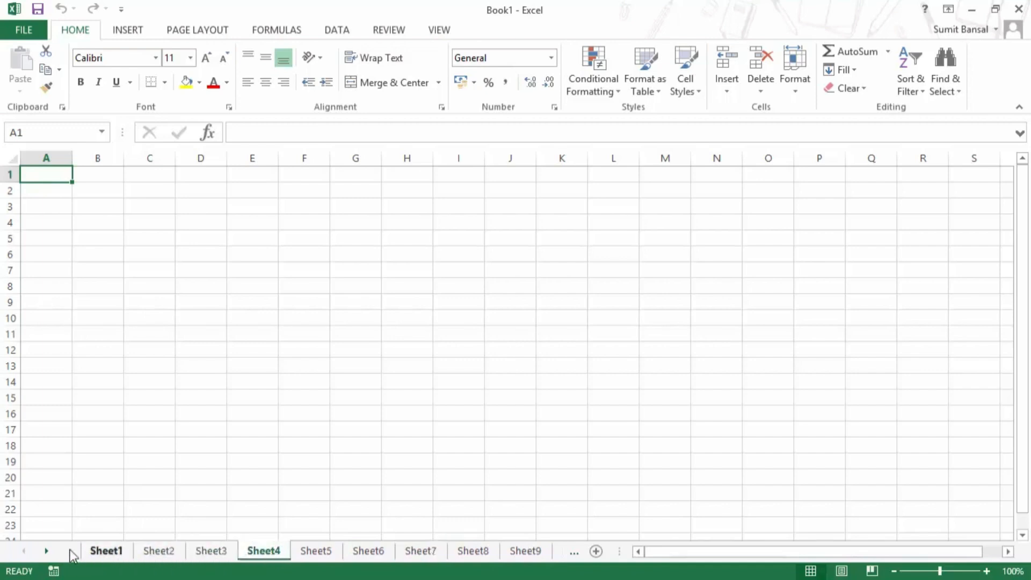
Bring the end of the sheet tab row into view and switch to Sheet20
left_click(46, 550)
left_click(46, 551)
left_click(46, 551)
left_click(46, 551)
left_click(46, 550)
left_click(47, 551)
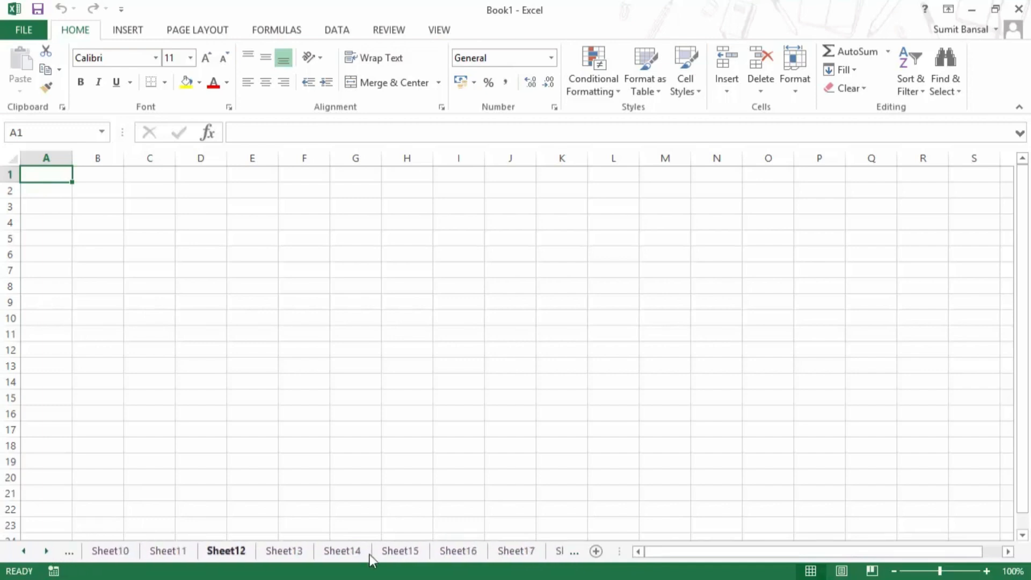
left_click(46, 551)
left_click(519, 551)
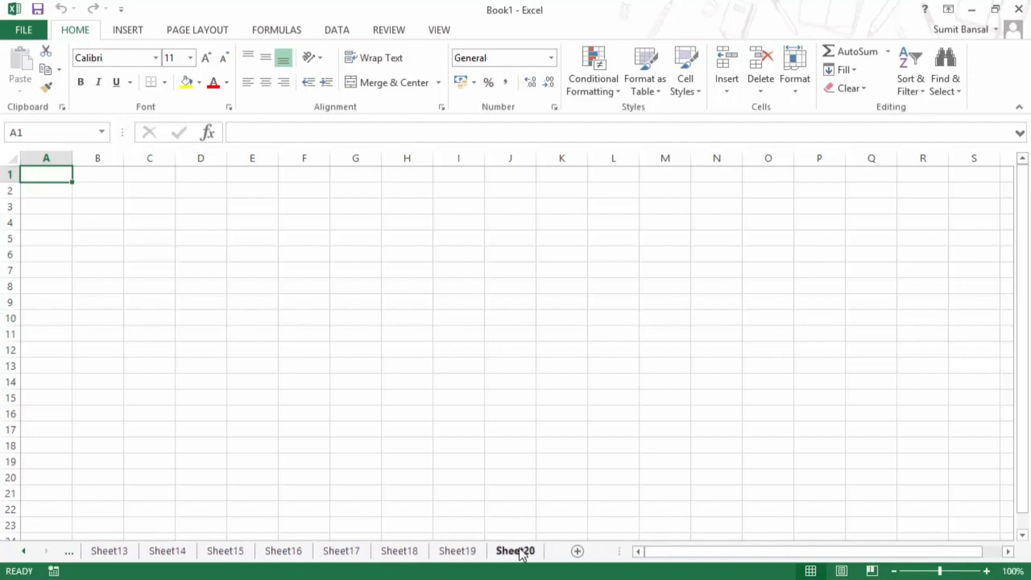
Open the Activate list of all worksheets and use it to switch to Sheet8
right_click(37, 558)
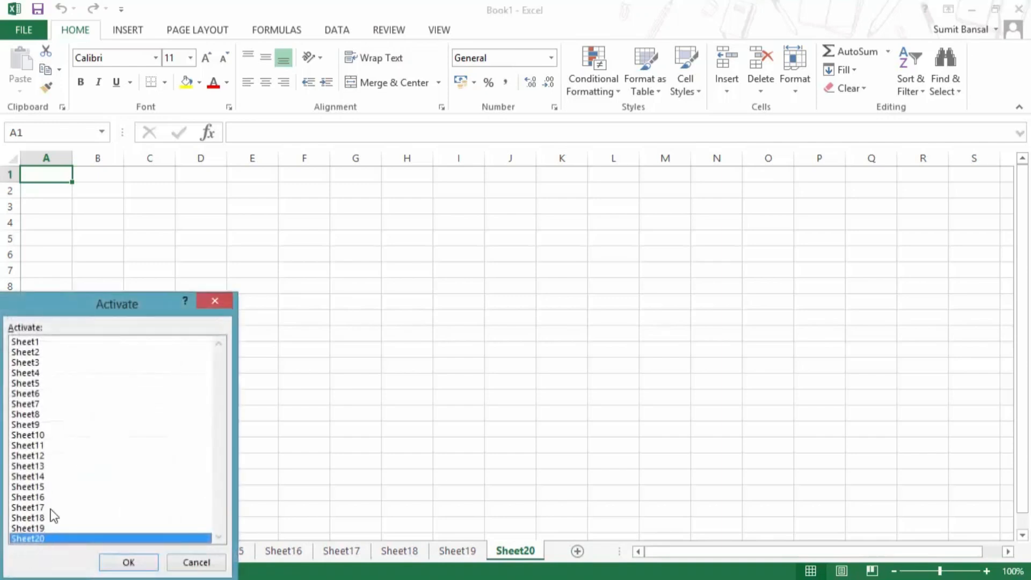
left_click_drag(56, 314, 148, 257)
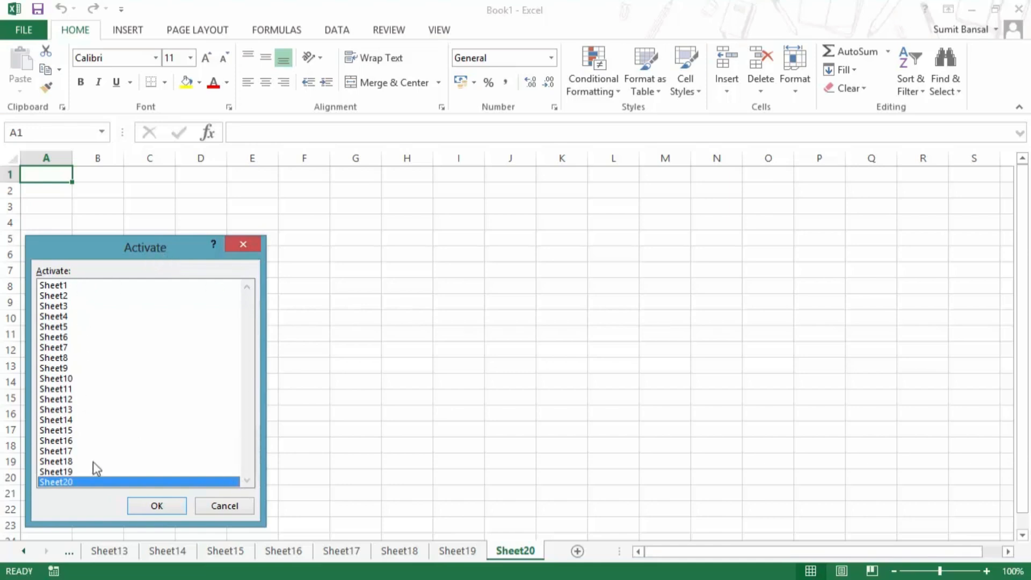
left_click(56, 358)
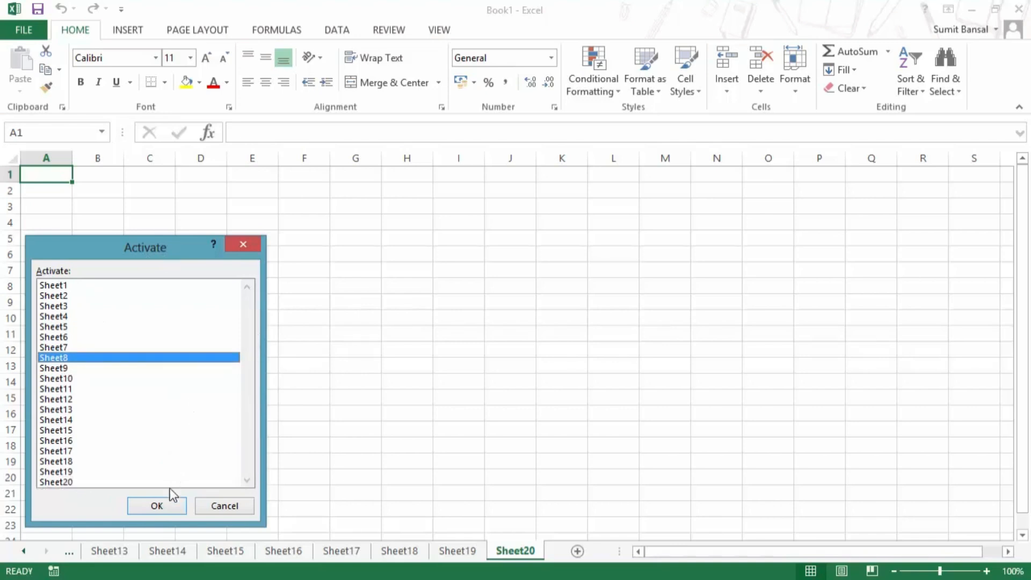
left_click(146, 504)
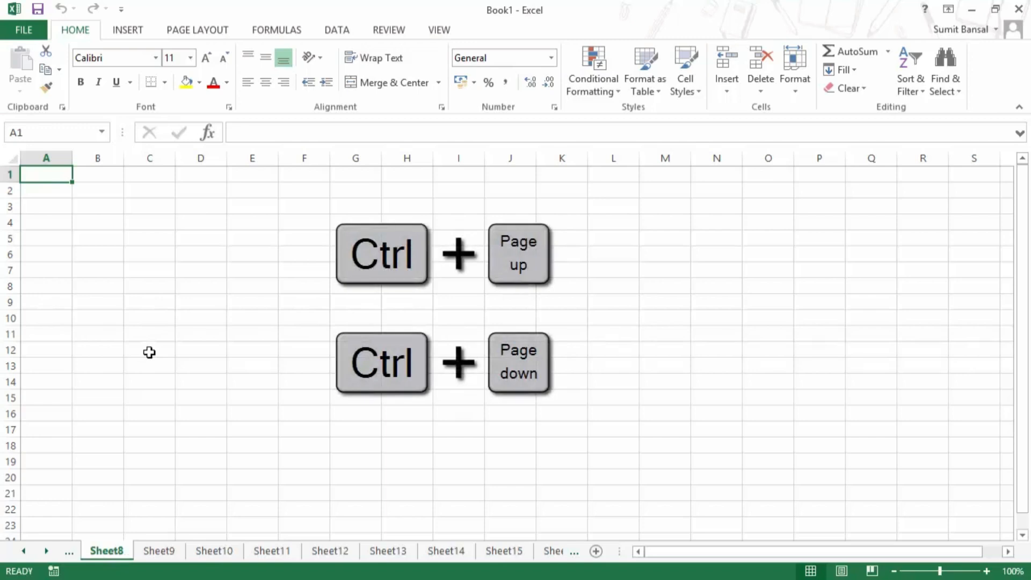
Step back to Sheet7, return to Sheet8, and move forward five more worksheets one at a time
key("ctrl+Page_Up")
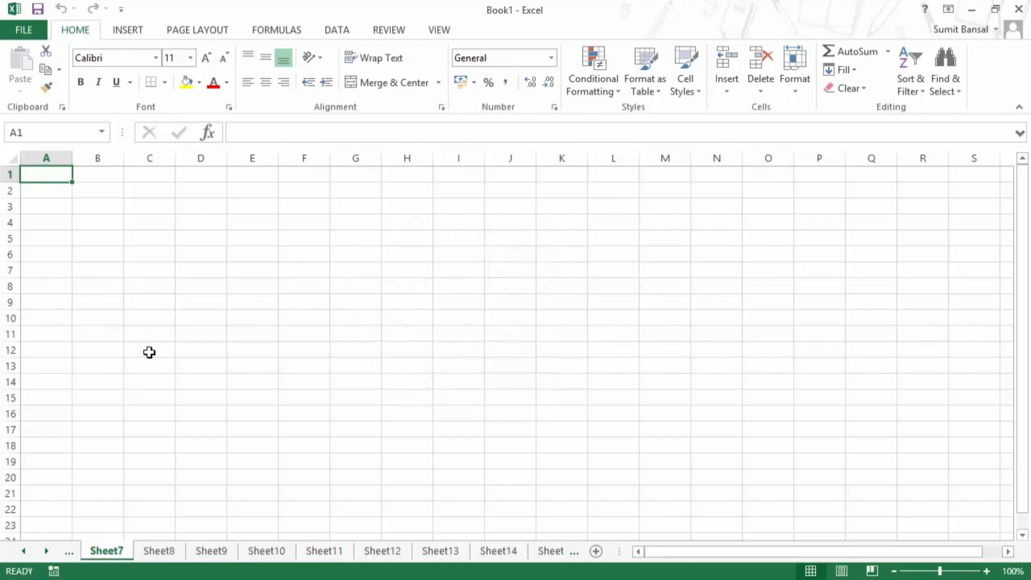
key("ctrl+Page_Down")
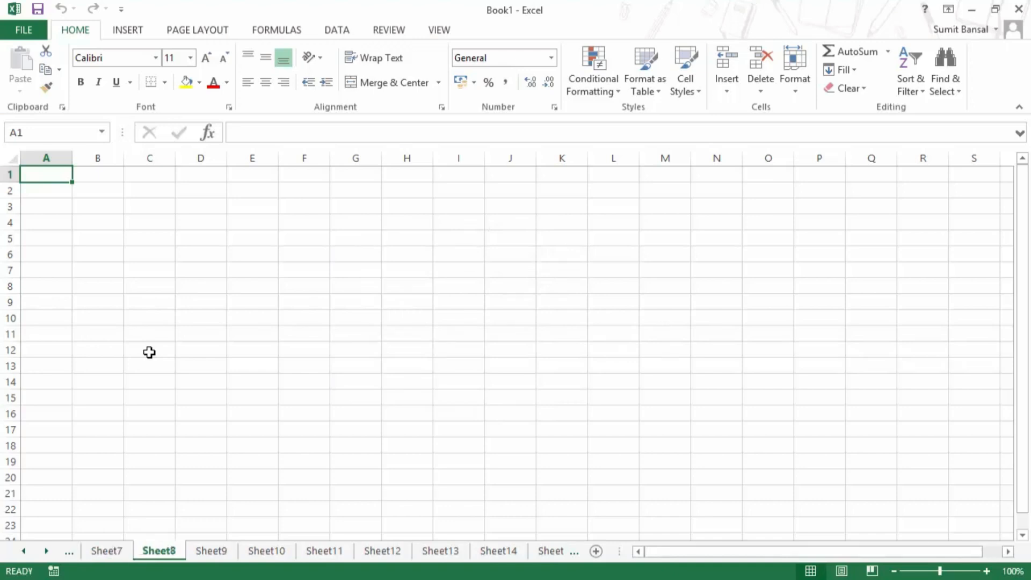
key("ctrl+Page_Down")
key("ctrl+Page_Down")
key("ctrl+Page_Down")
key("ctrl+Page_Down")
key("ctrl+Page_Down")
Move back through the worksheets one at a time until Sheet1 is active
key("ctrl+Page_Up")
key("ctrl+Page_Up")
key("ctrl+Page_Up")
key("ctrl+Page_Up")
key("ctrl+Page_Up")
key("ctrl+Page_Up")
key("ctrl+Page_Up")
key("ctrl+Page_Up")
key("ctrl+Page_Up")
key("ctrl+Page_Up")
key("ctrl+Page_Up")
key("ctrl+Page_Up")
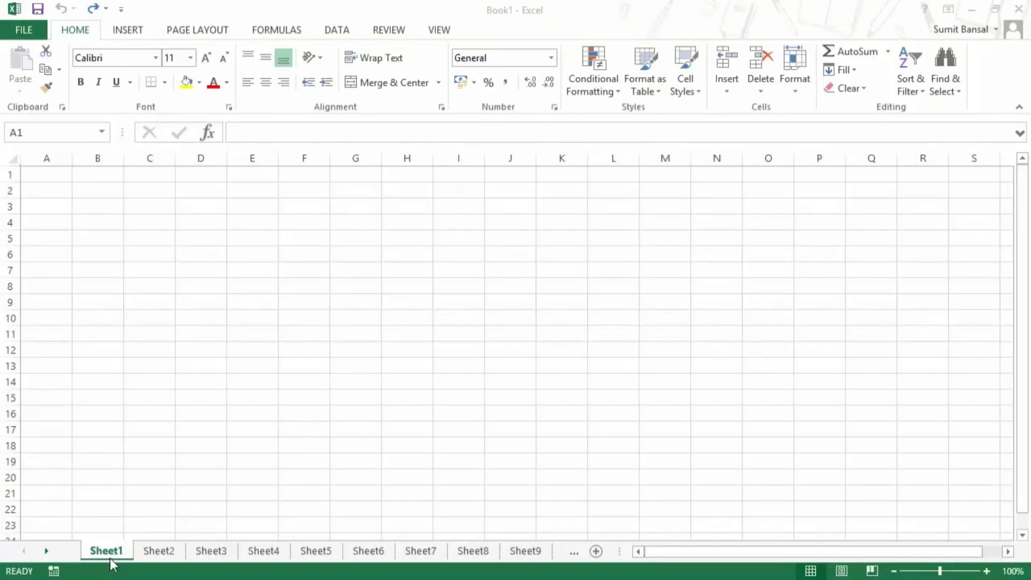
Rename Sheet1 as Video 5 Demo
double_click(108, 551)
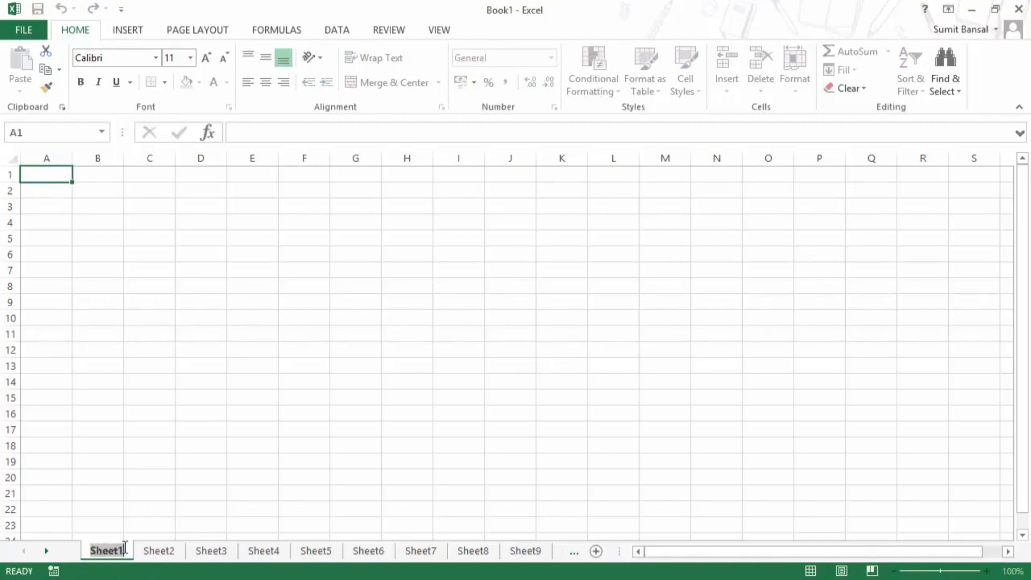
type("Video")
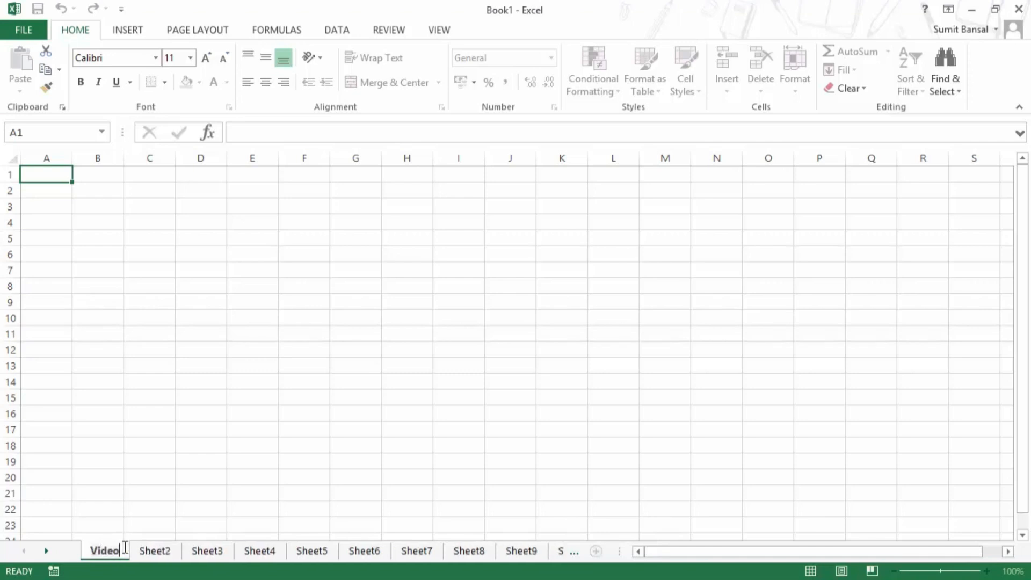
type(" 1 Demo")
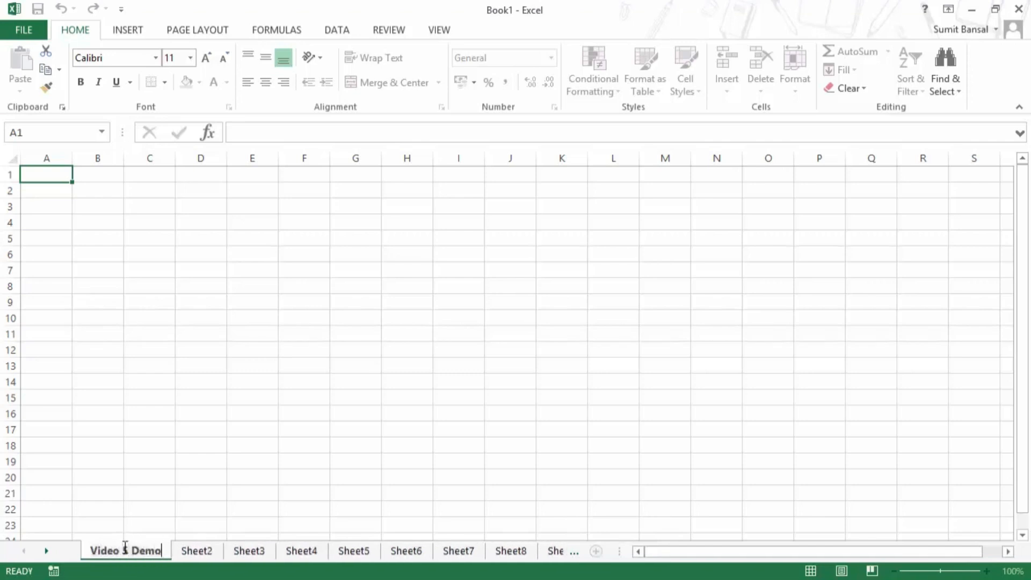
left_click(52, 417)
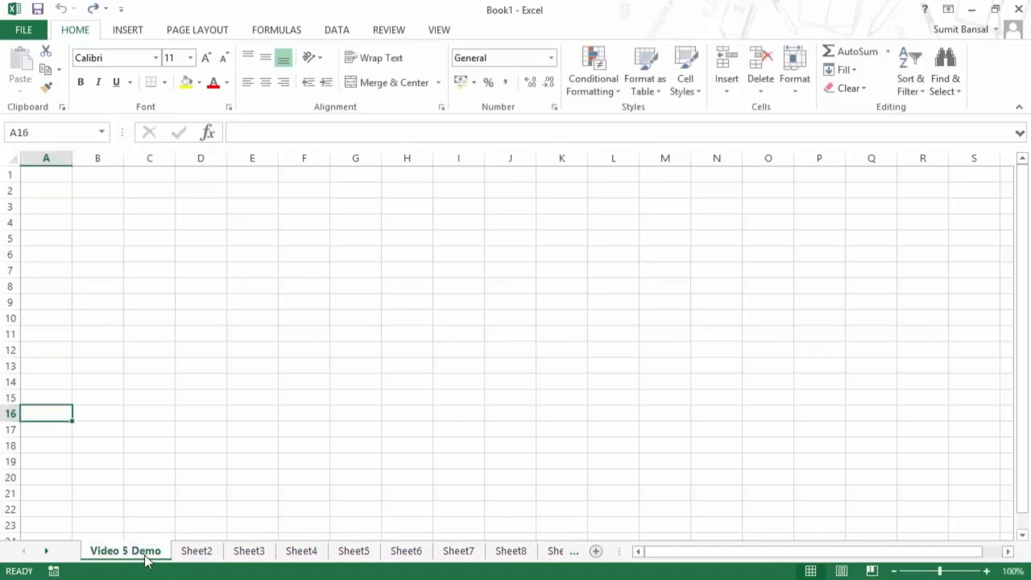
Set the tab color of the Video 5 Demo sheet to a light orange theme color
left_click(191, 553)
left_click(153, 553)
right_click(153, 551)
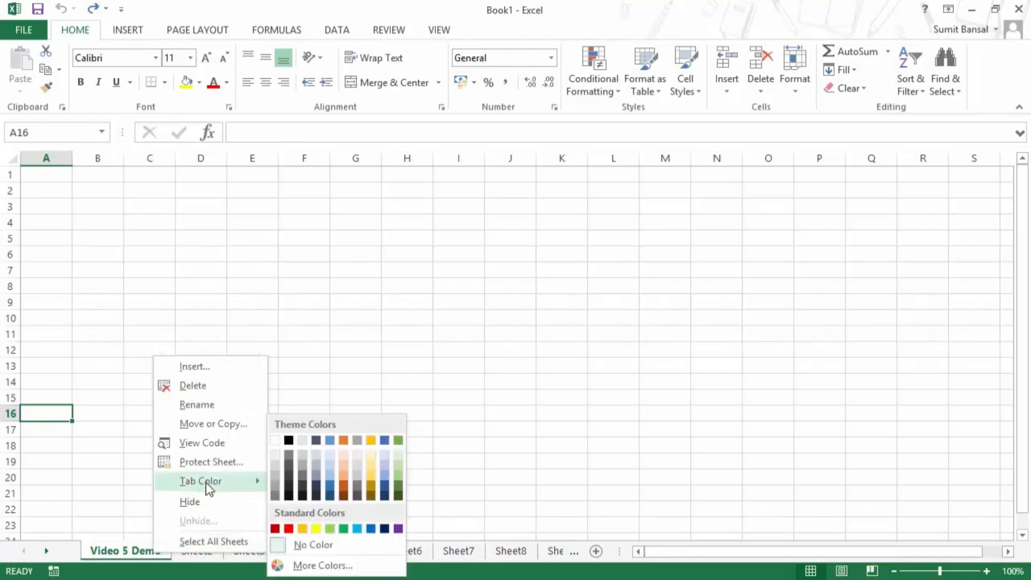
mouse_move(231, 482)
left_click(343, 479)
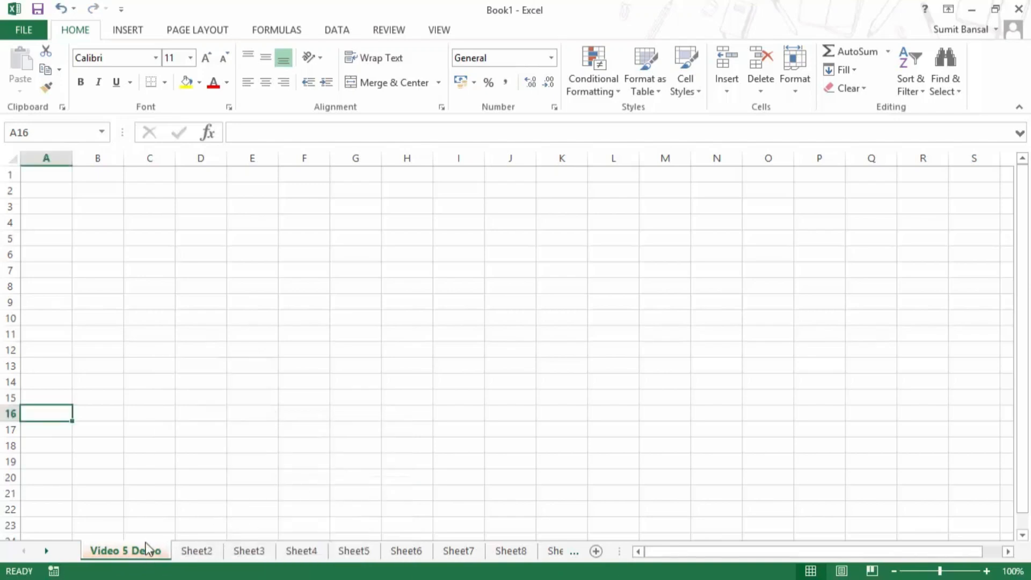
Set the tab color of Sheet2 to a light blue theme color and return to the Video 5 Demo sheet
left_click(198, 552)
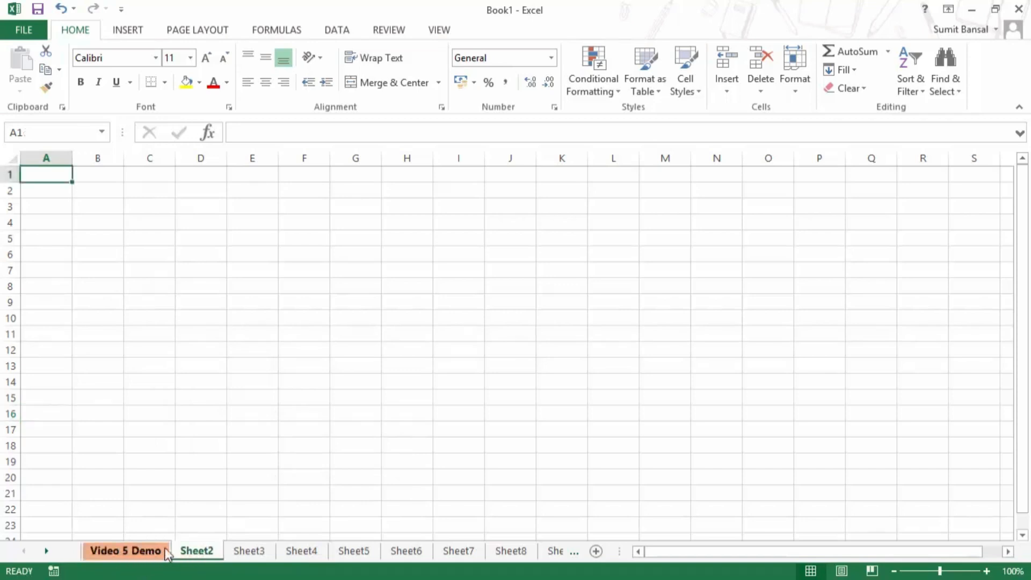
right_click(197, 552)
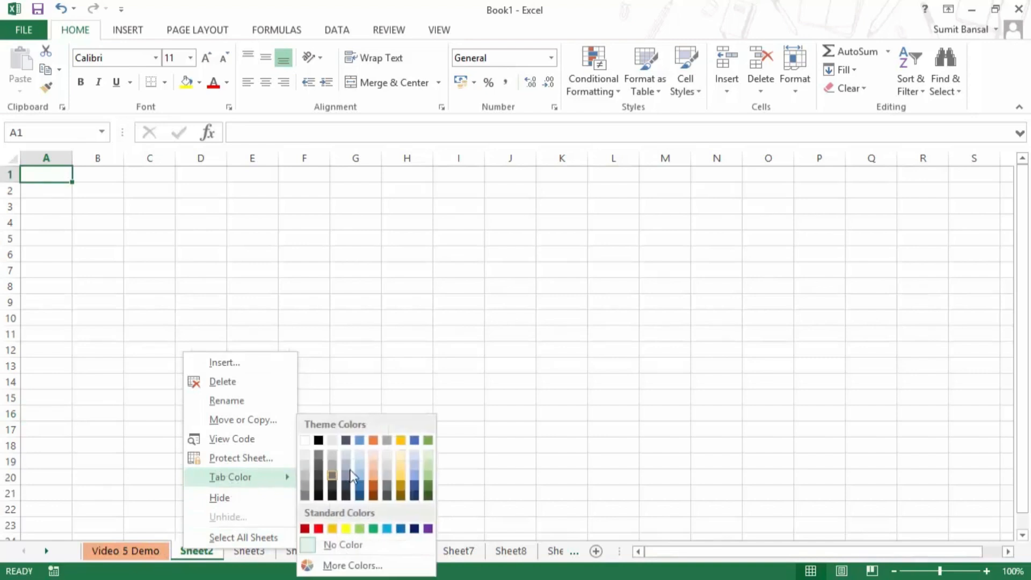
left_click(355, 478)
left_click(195, 550)
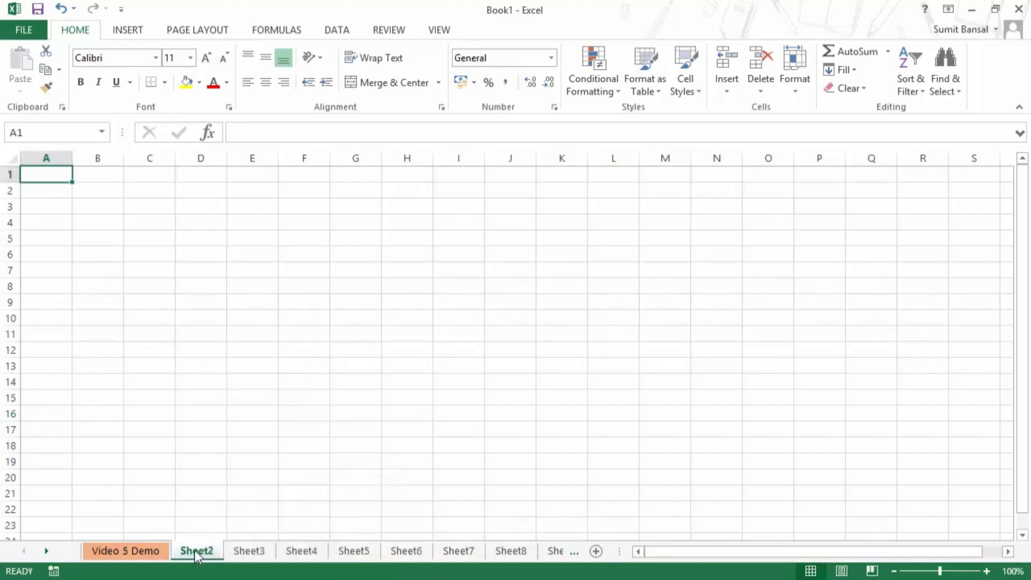
left_click(136, 554)
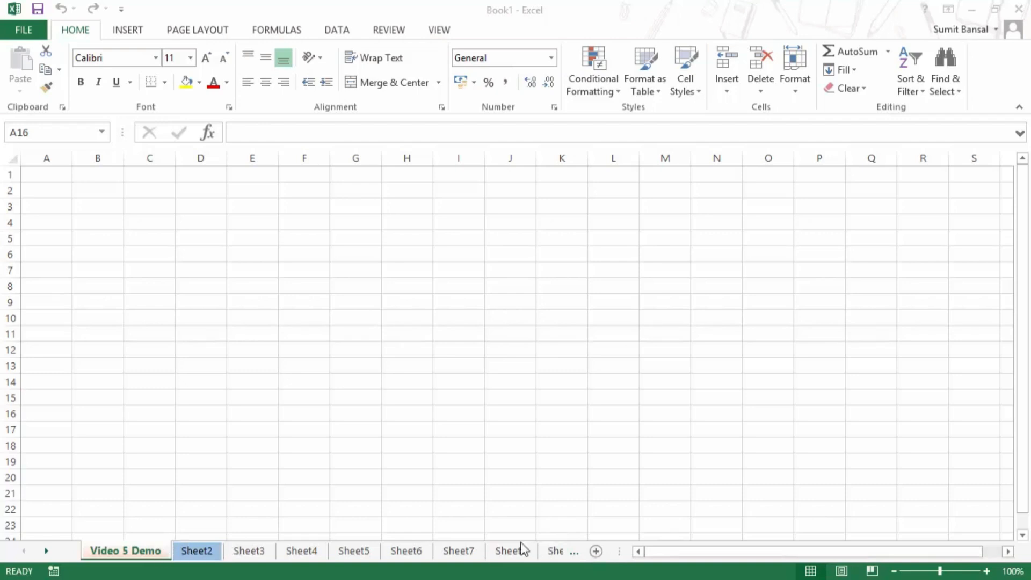
Add three new worksheets between the Video 5 Demo sheet and Sheet2
left_click(603, 552)
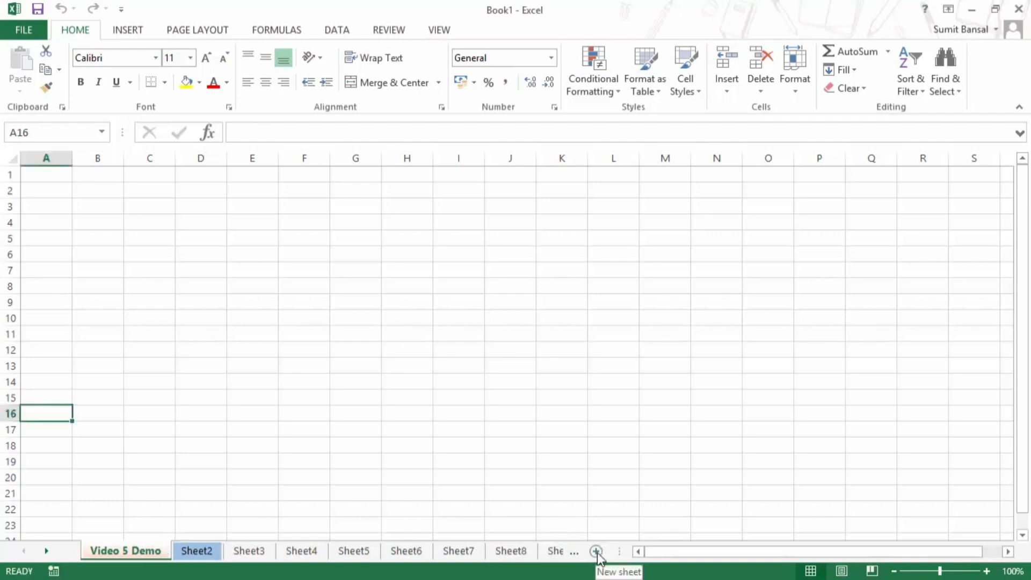
left_click(596, 551)
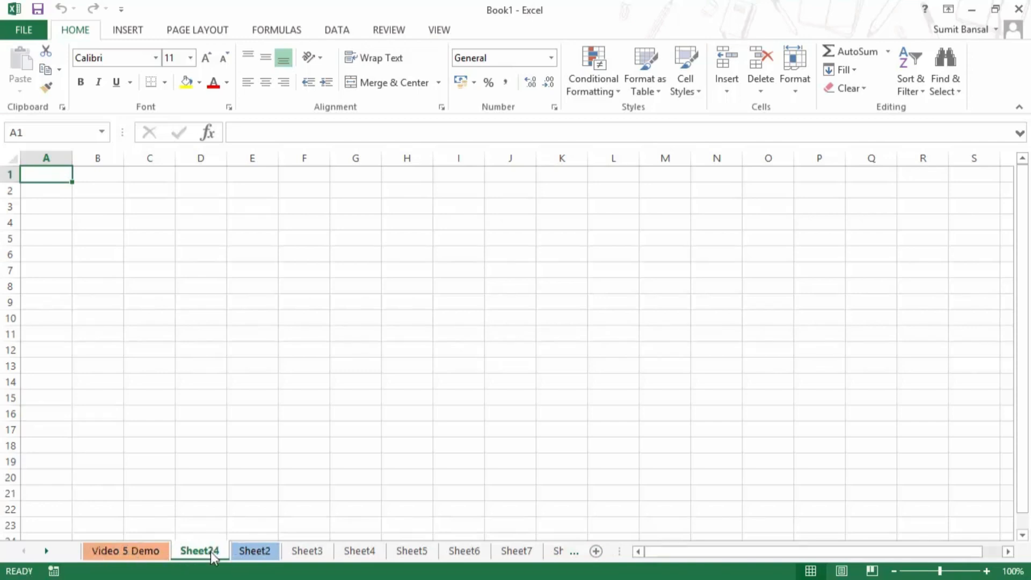
left_click(596, 552)
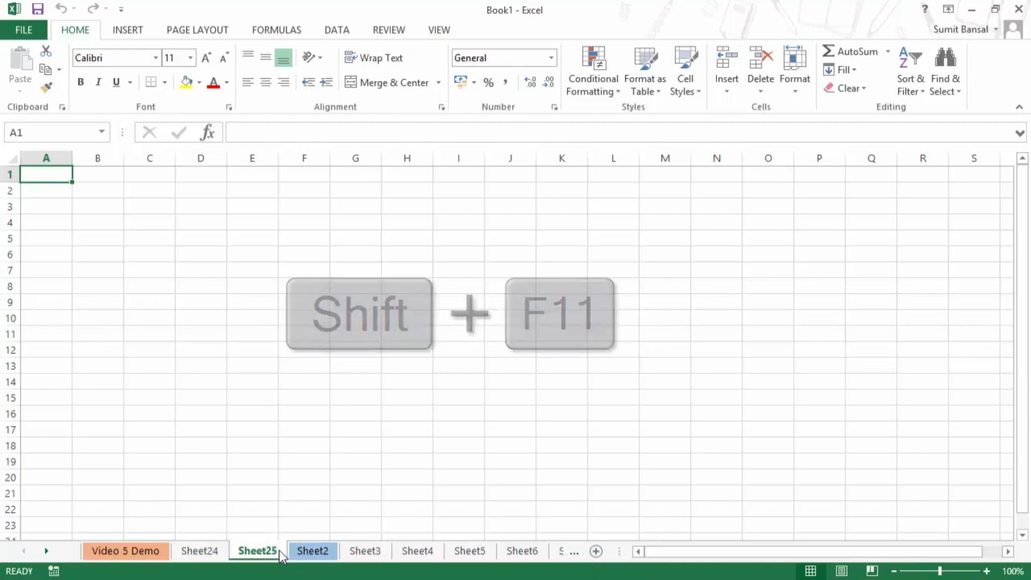
key("shift+F11")
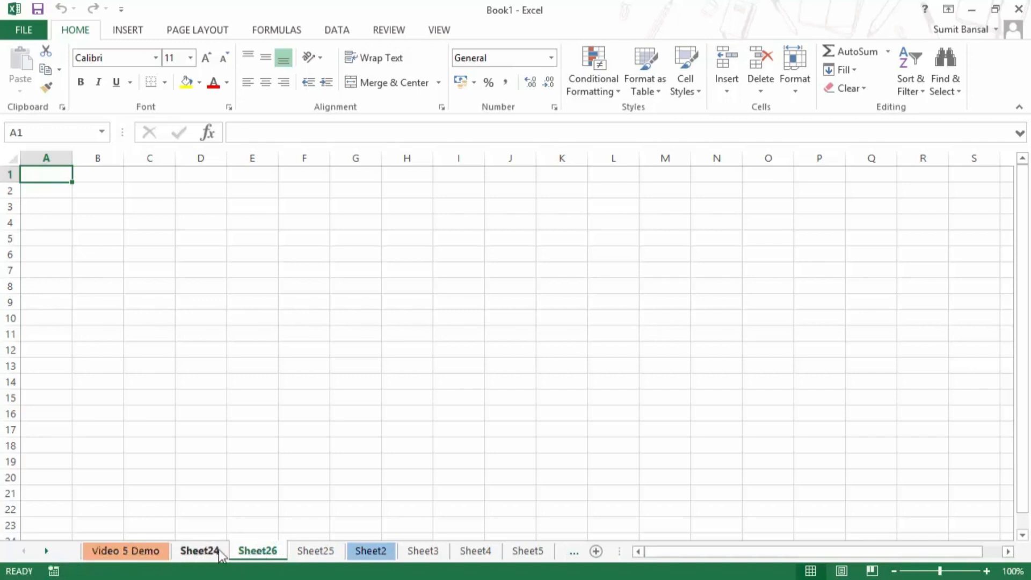
Insert another blank worksheet before Sheet26, choosing Worksheet in the Insert dialog
right_click(256, 552)
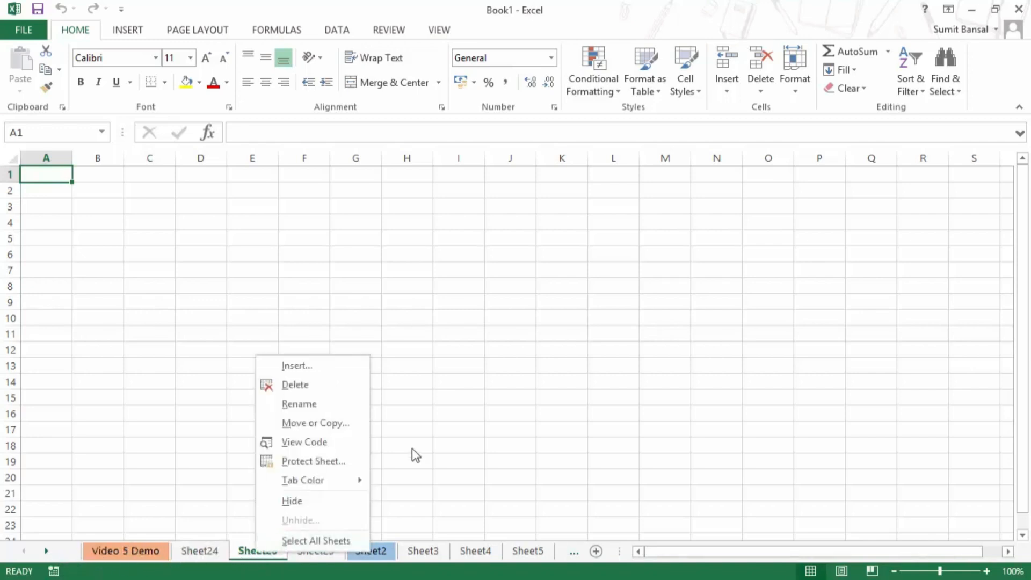
left_click(330, 365)
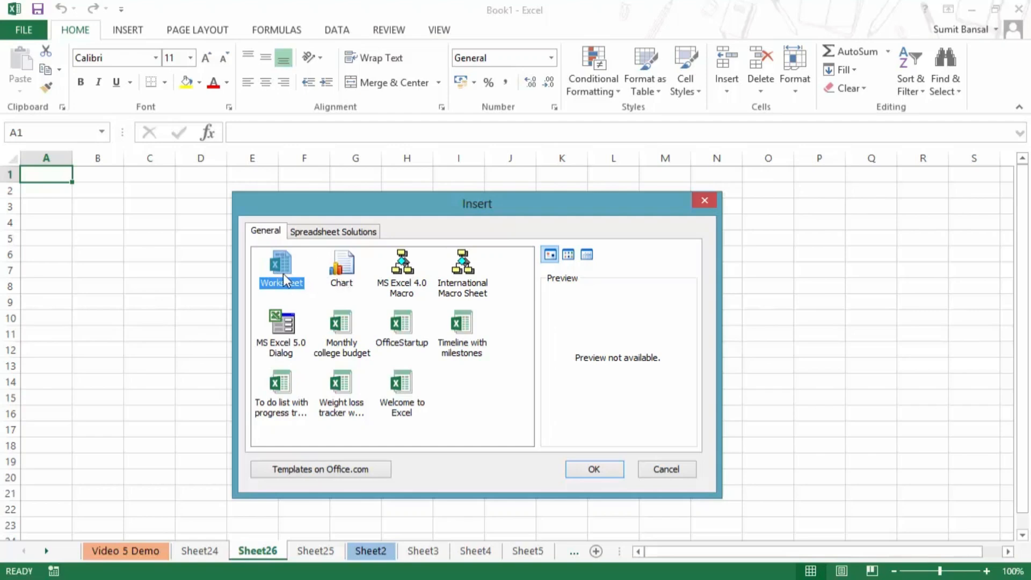
left_click(594, 469)
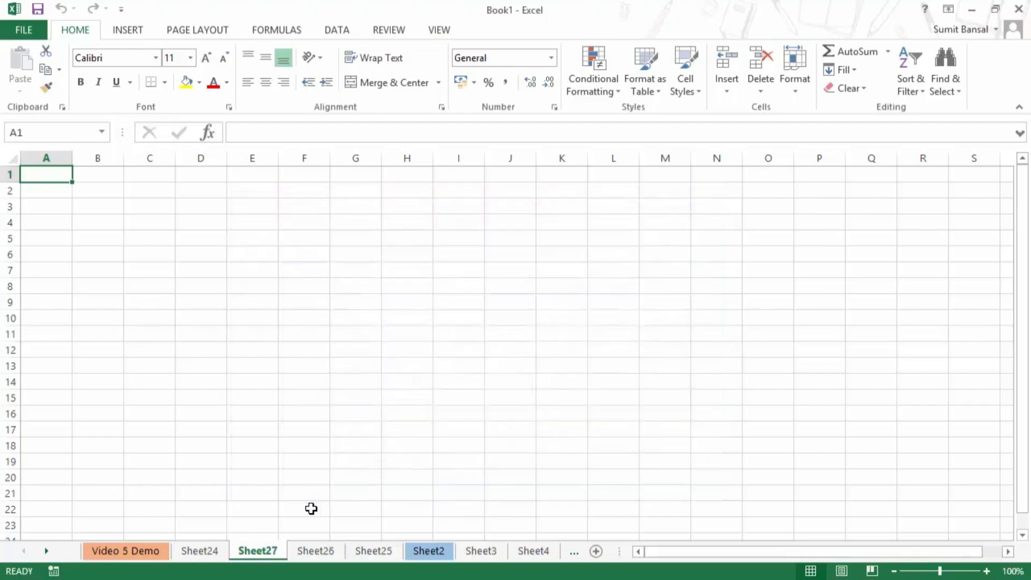
Delete the worksheets Sheet27 and Sheet26
right_click(267, 556)
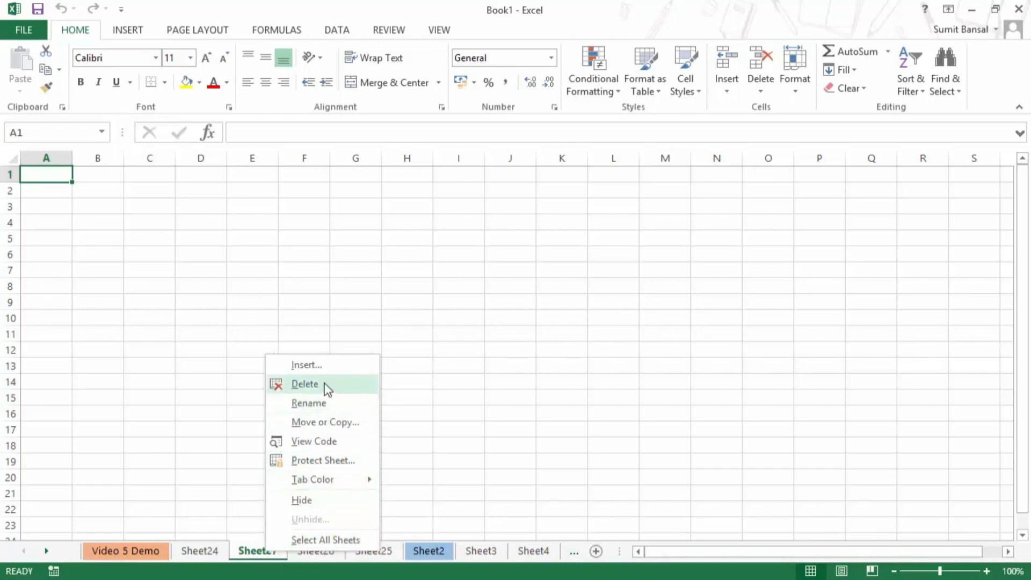
left_click(327, 387)
right_click(269, 552)
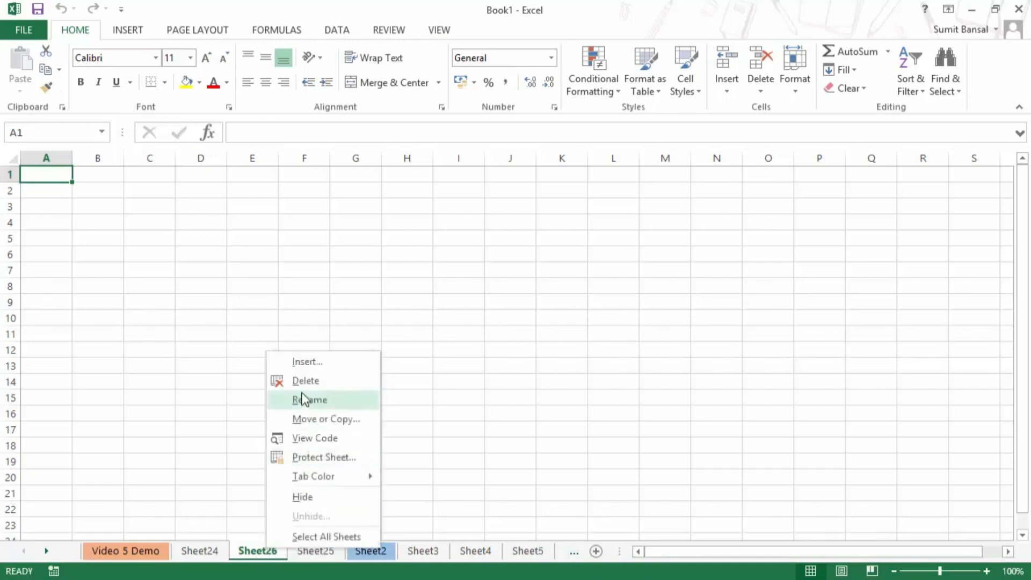
left_click(314, 380)
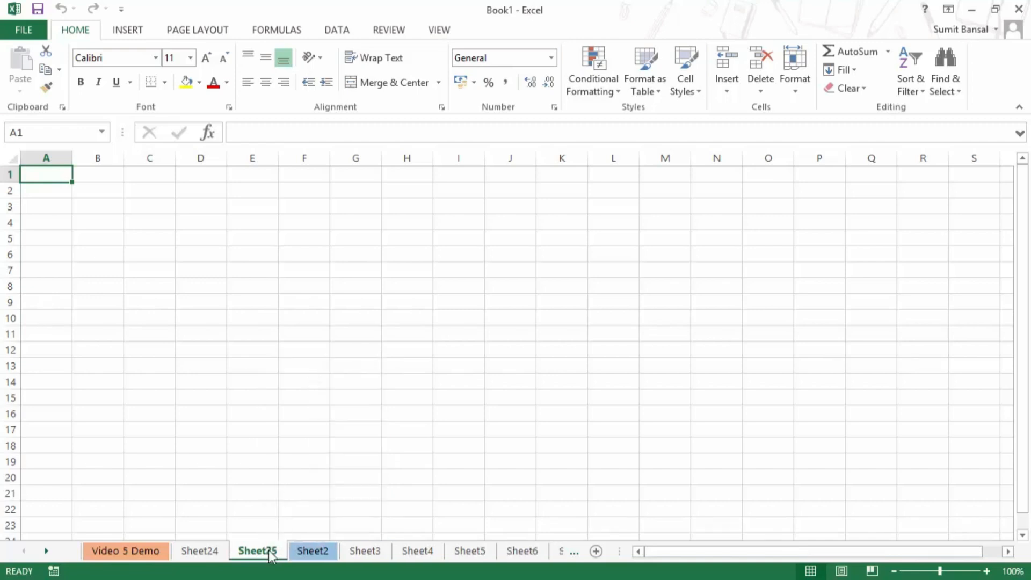
Delete the Sheet25 worksheet using the Delete Sheet command
left_click(162, 287)
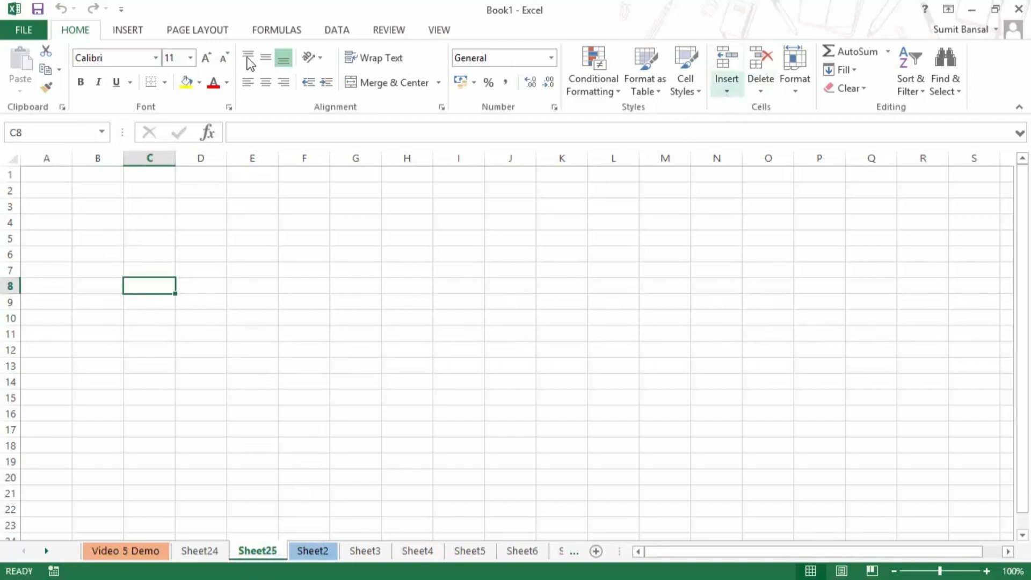
left_click(766, 84)
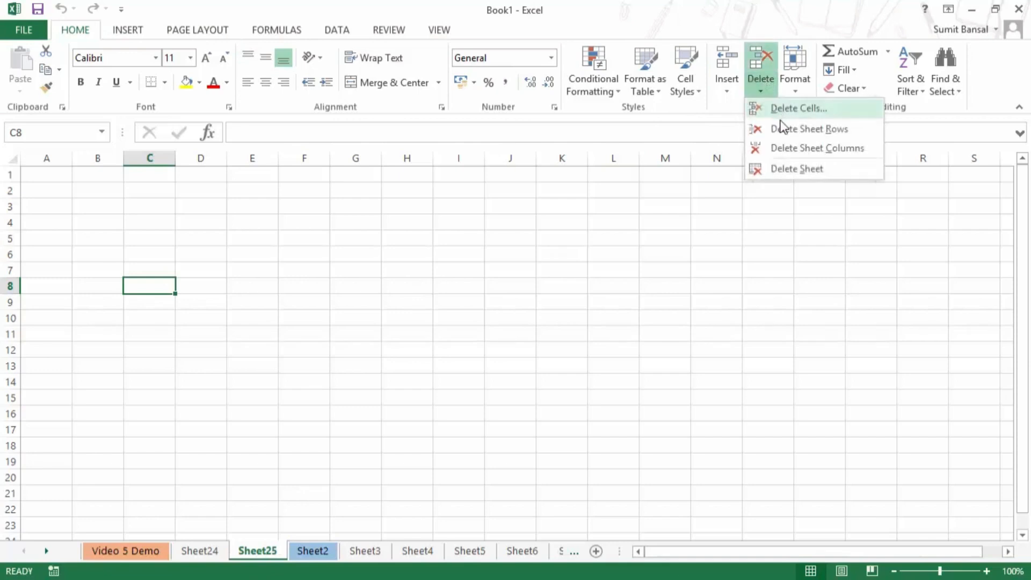
left_click(805, 170)
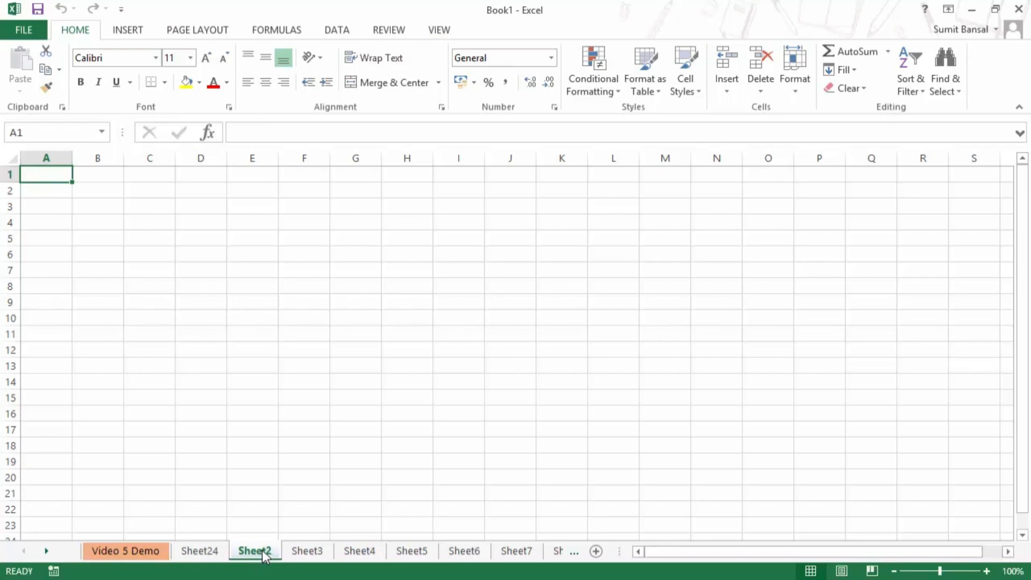
Group Sheet2, Sheet3 and Sheet4 and delete all three worksheets together
left_click(307, 553, "ctrl")
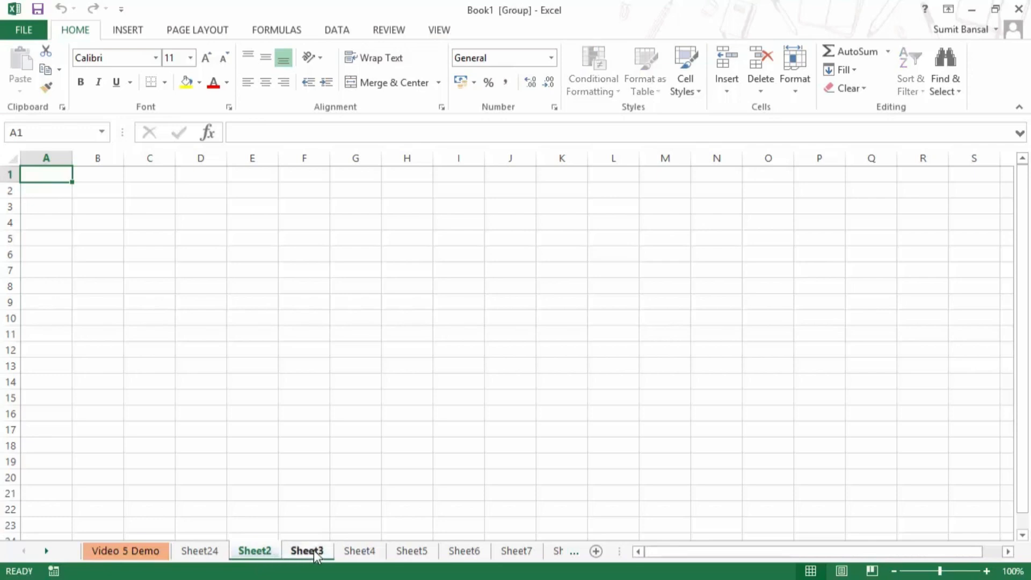
left_click(359, 553, "ctrl")
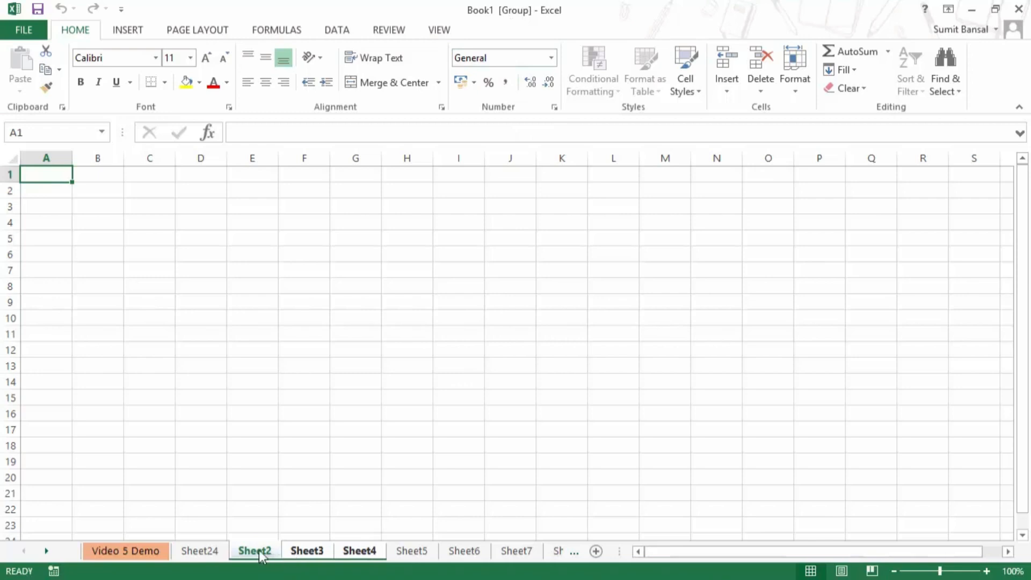
right_click(298, 552)
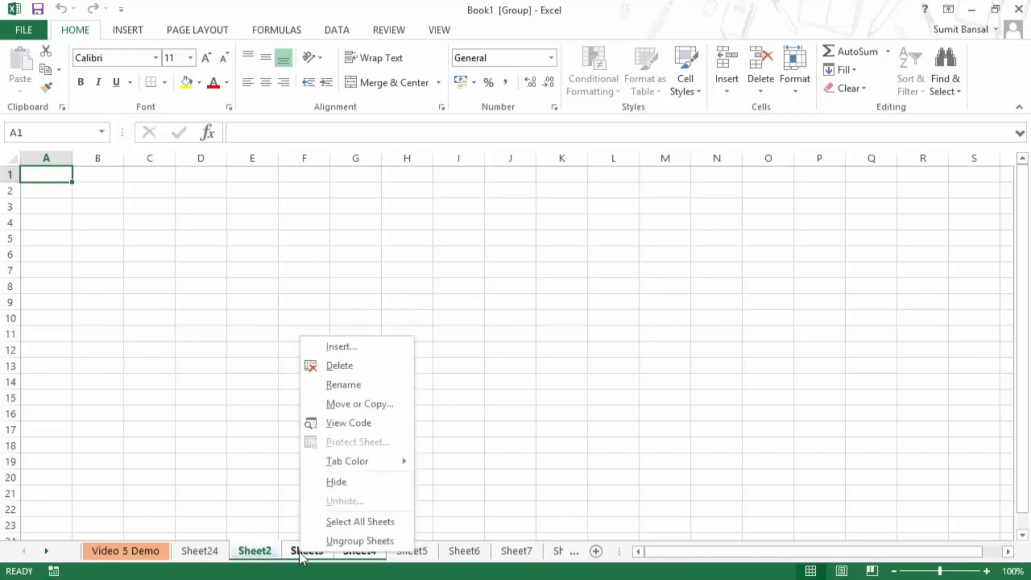
left_click(334, 367)
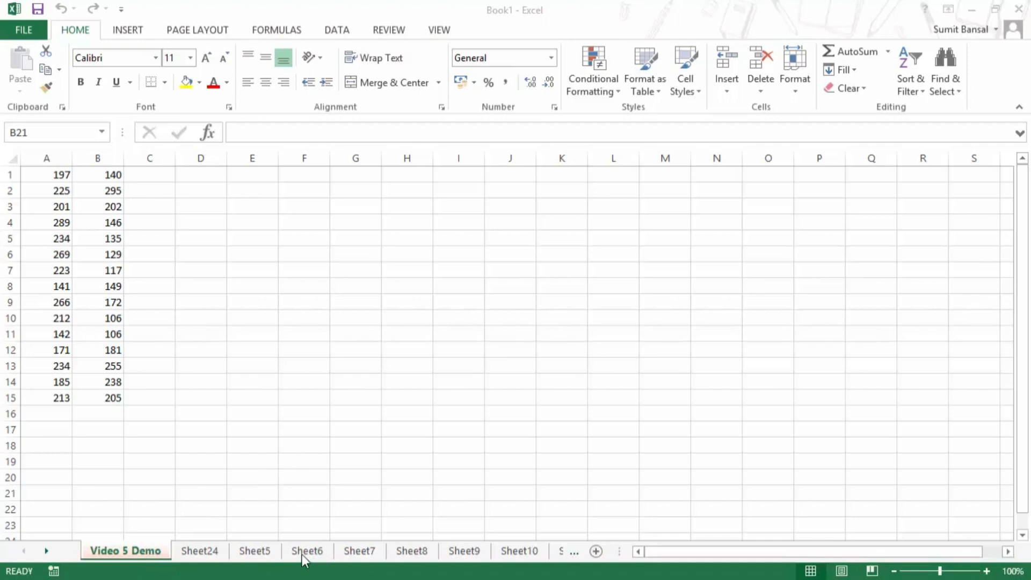
Reorder the Video 5 Demo sheet to sit between Sheet6 and Sheet7, and bring it back to the first position
left_click(129, 554)
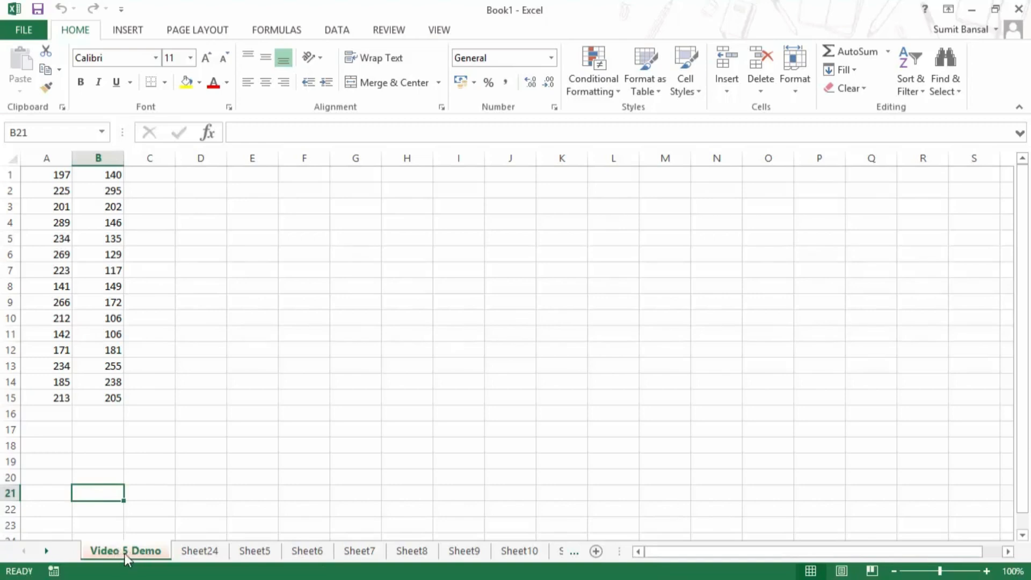
mouse_move(124, 553)
left_mouse_down()
mouse_move(320, 552)
mouse_move(111, 550)
mouse_move(398, 545)
mouse_move(325, 549)
mouse_move(338, 553)
left_mouse_up()
left_click_drag(338, 553, 337, 552)
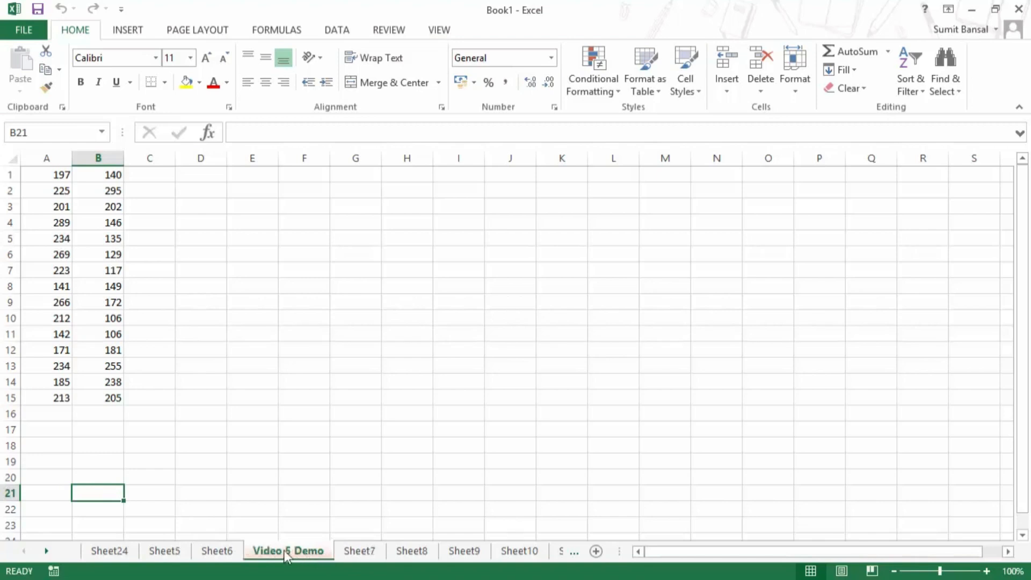
left_click_drag(288, 552, 96, 545)
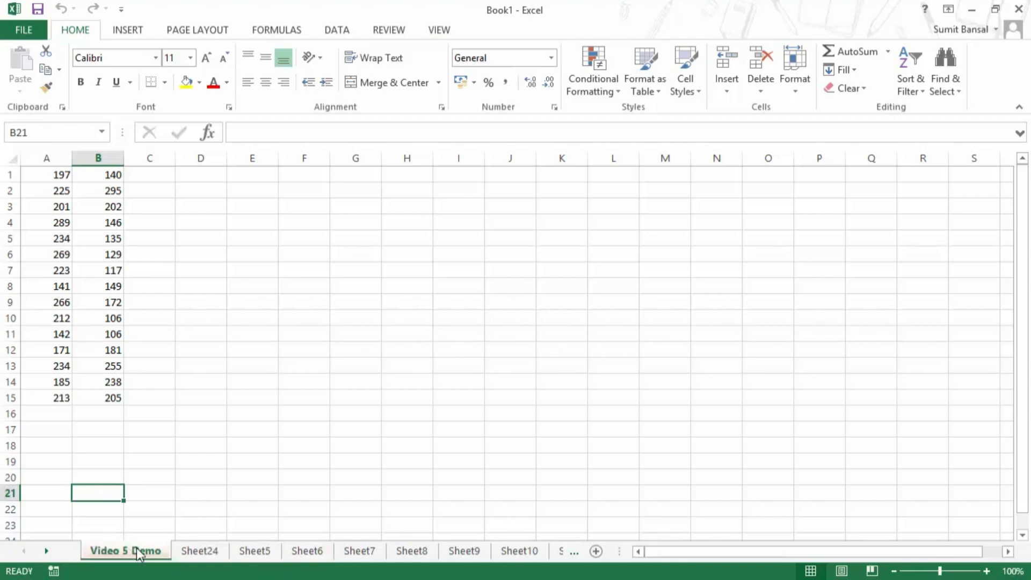
Move the Video 5 Demo sheet before Sheet7 in Book1 through the Move or Copy dialog, and return it to the front of the tabs
right_click(136, 549)
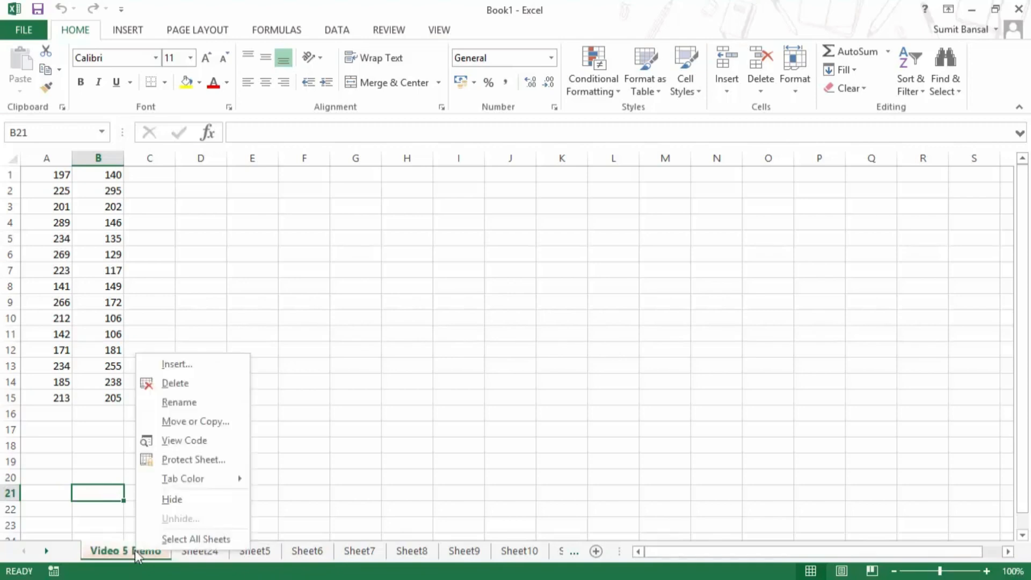
left_click(189, 422)
left_click_drag(224, 317, 339, 311)
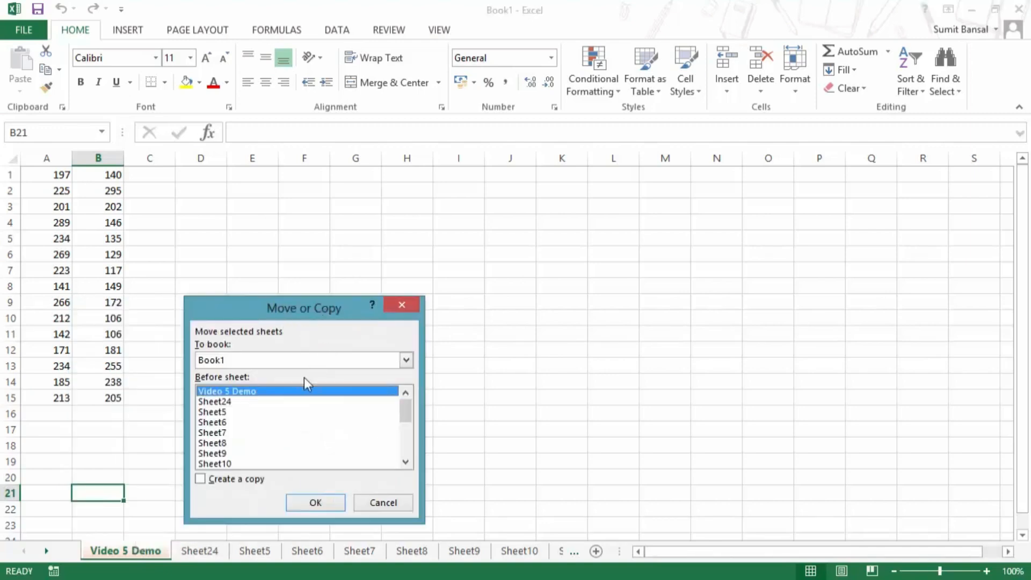
left_click(297, 363)
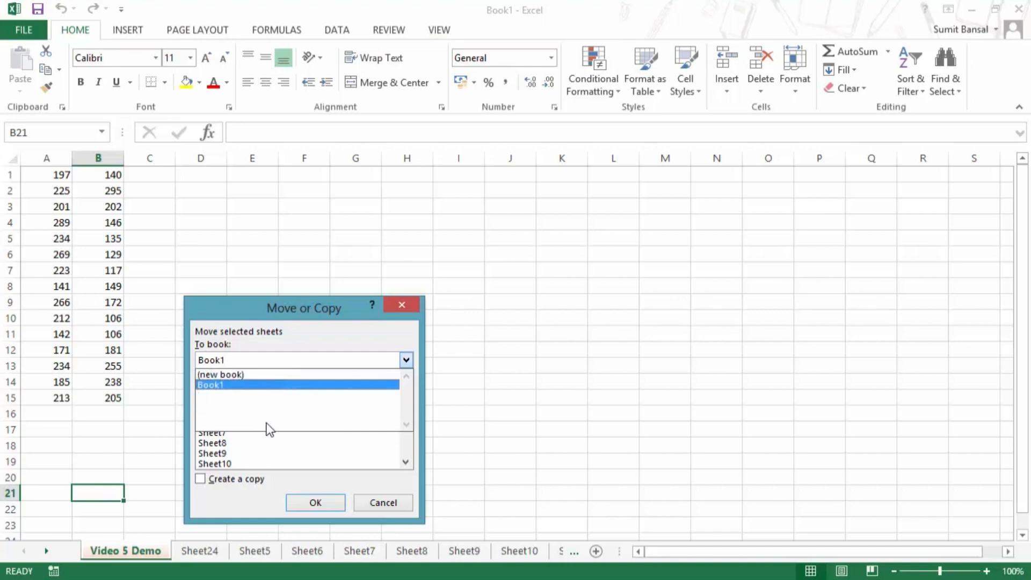
left_click(267, 385)
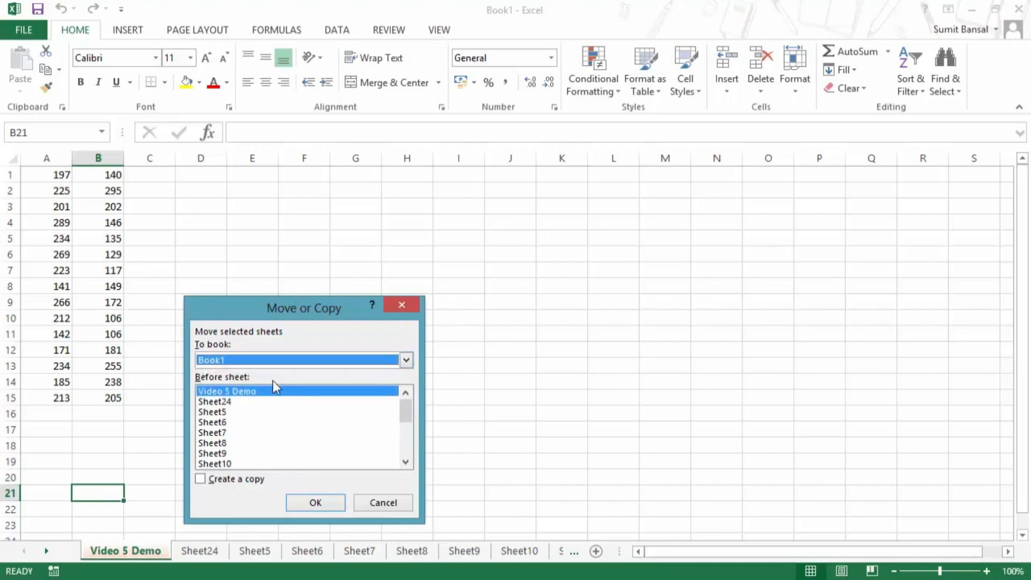
left_click(221, 434)
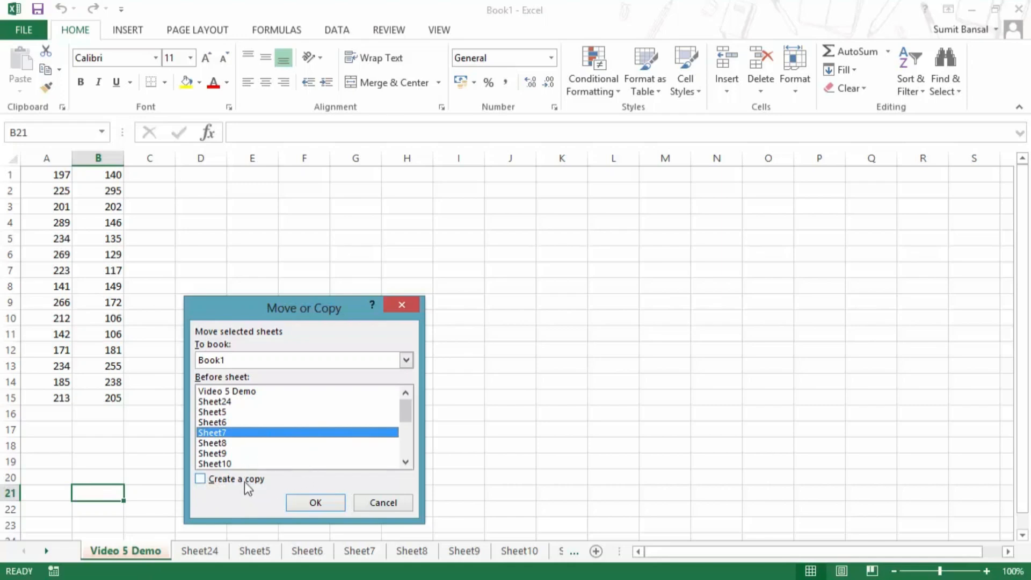
left_click(304, 507)
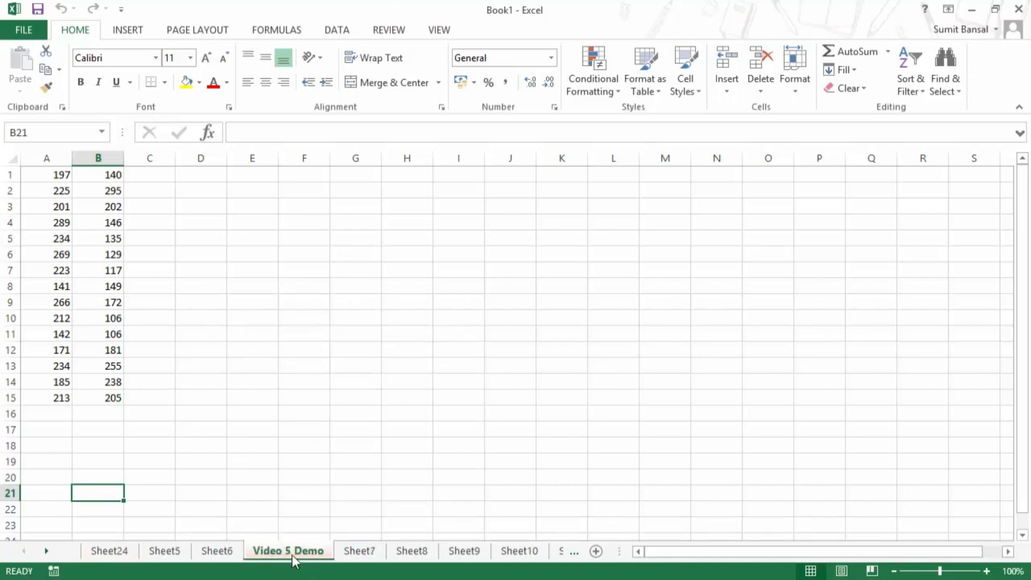
left_click_drag(291, 552, 118, 555)
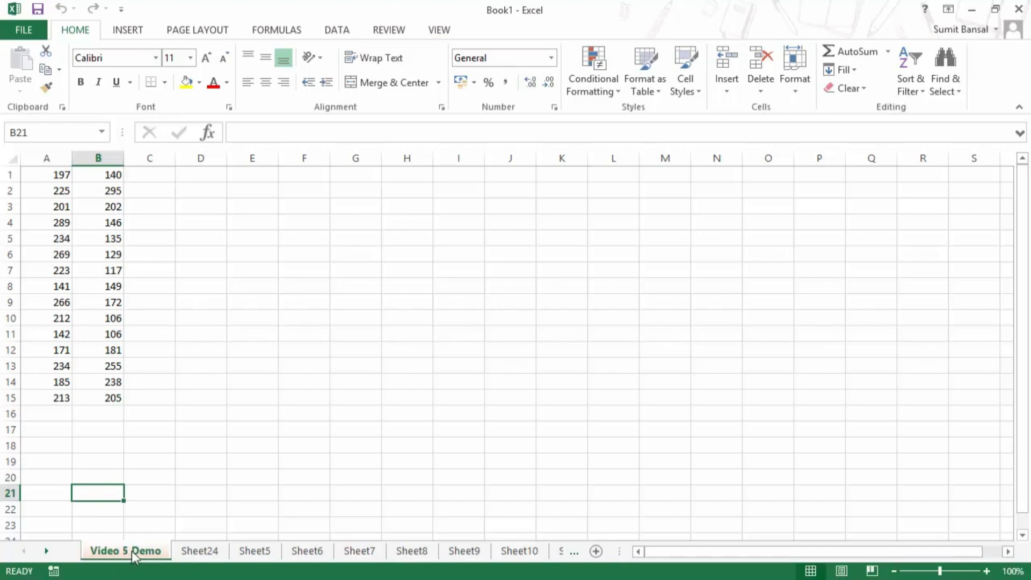
Duplicate the Video 5 Demo sheet between Sheet6 and Sheet7 directly in the tab row, and delete that duplicate
left_click_drag(131, 551, 135, 538)
left_click_drag(137, 538, 343, 541)
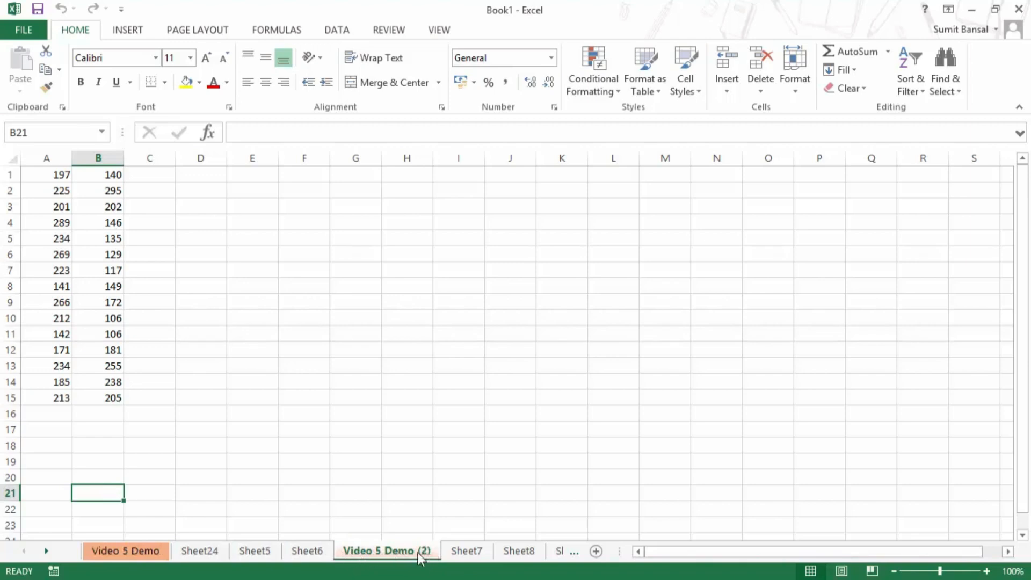
right_click(390, 553)
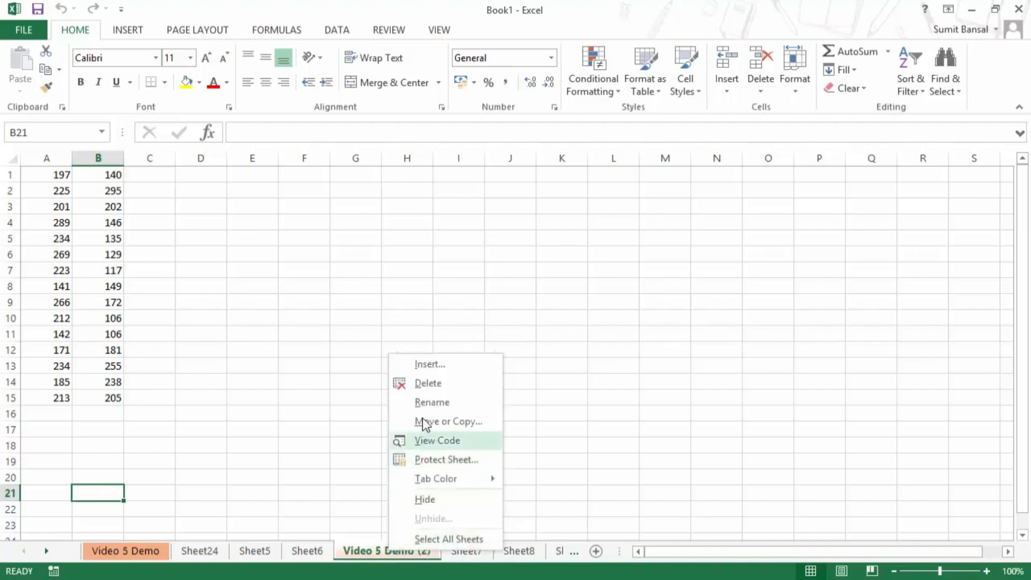
left_click(427, 383)
key("Return")
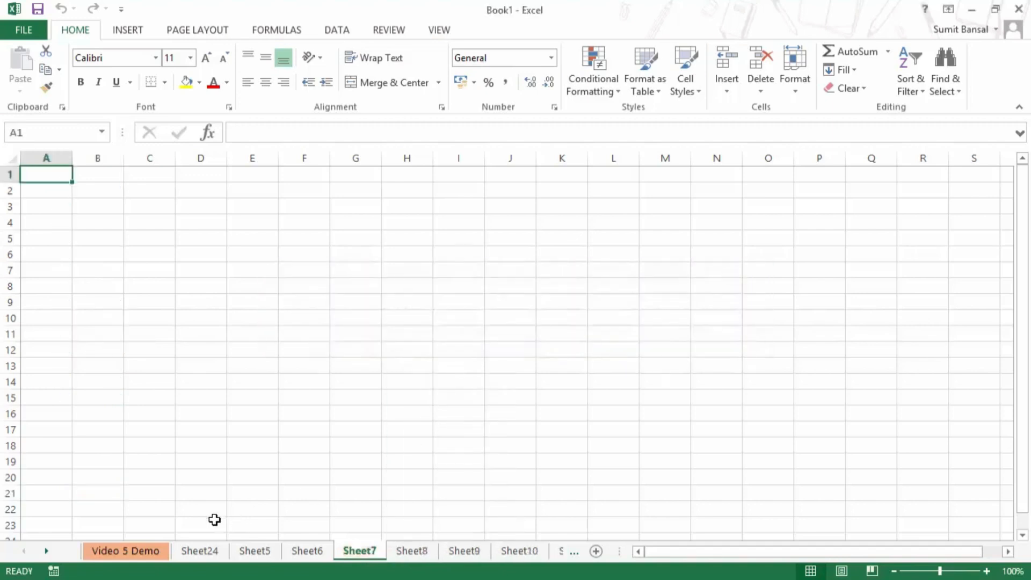
Create a copy of the Video 5 Demo sheet before Sheet7 through the Move or Copy dialog
left_click(121, 552)
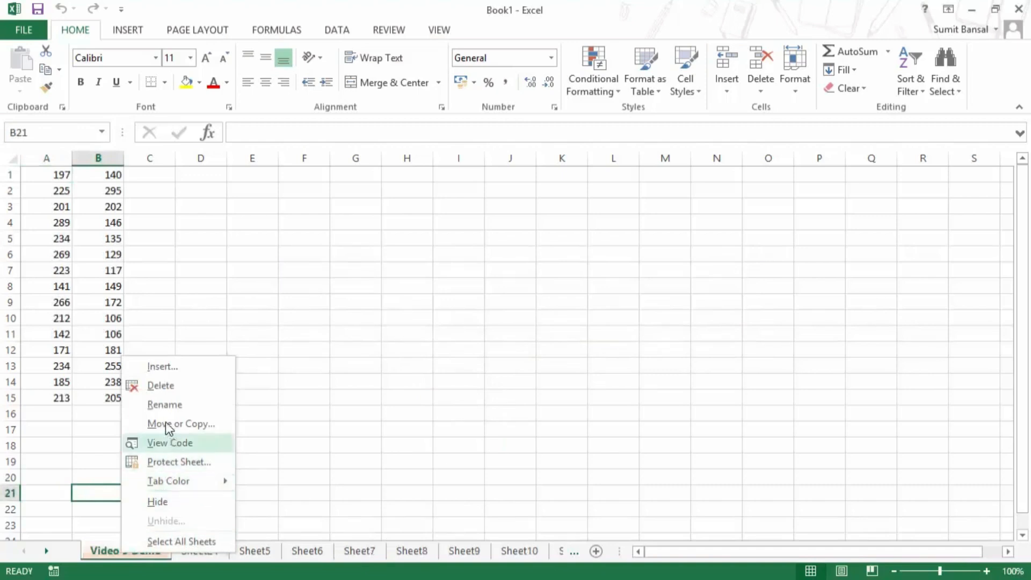
left_click(192, 426)
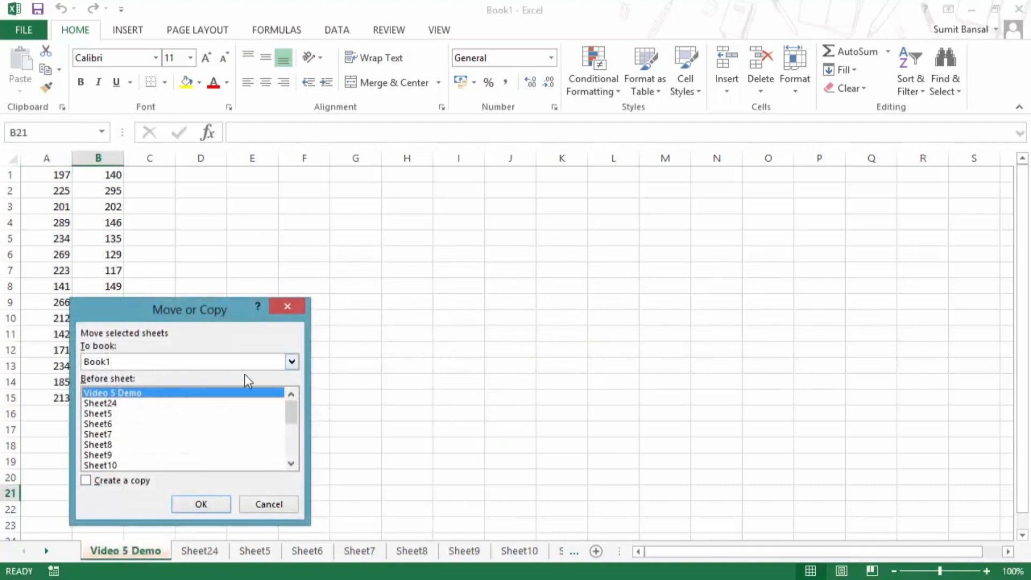
left_click(175, 435)
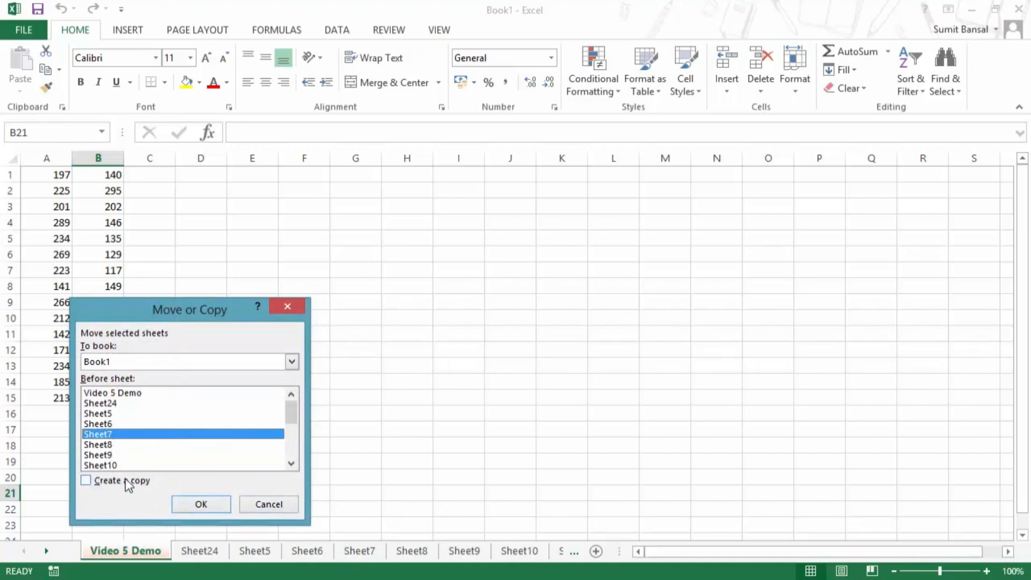
left_click(88, 480)
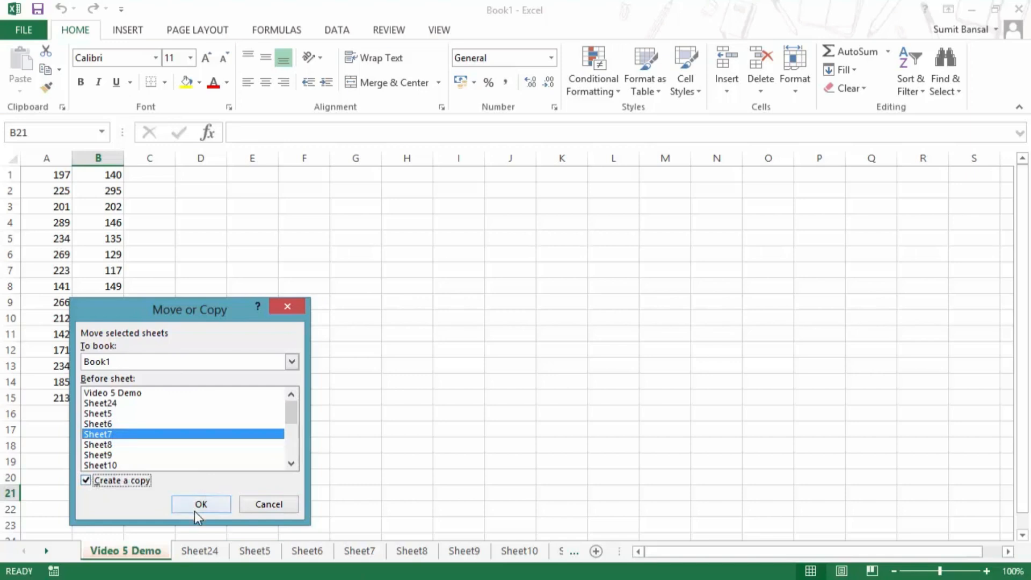
left_click(196, 509)
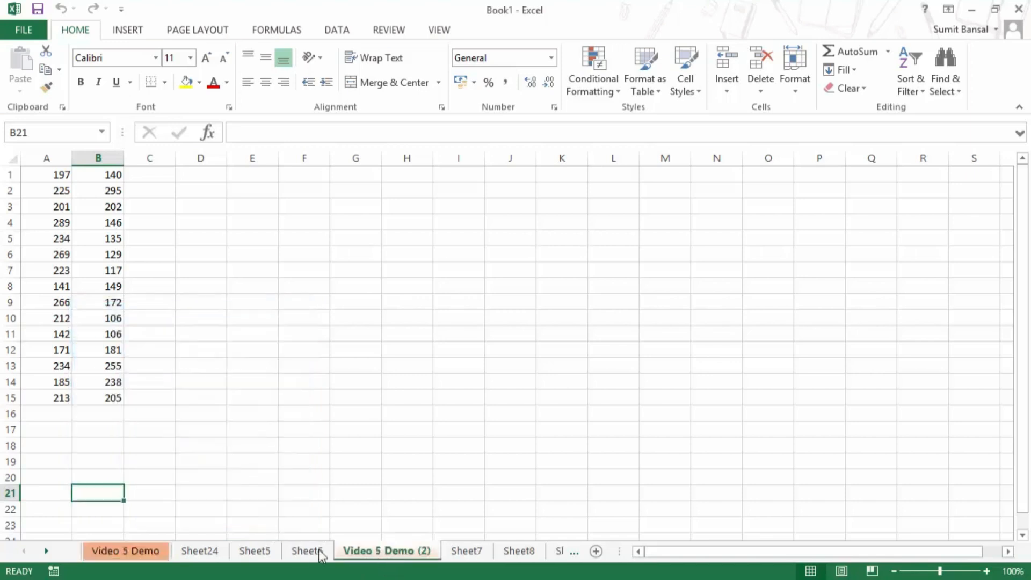
Delete the copied Video 5 Demo worksheet located before Sheet7
right_click(373, 553)
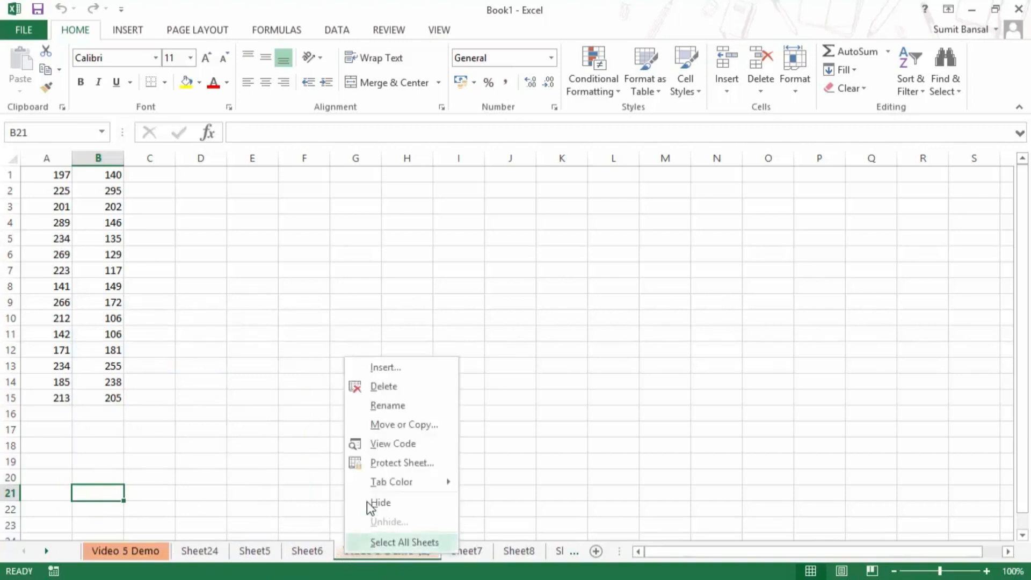
left_click(390, 386)
left_click(470, 339)
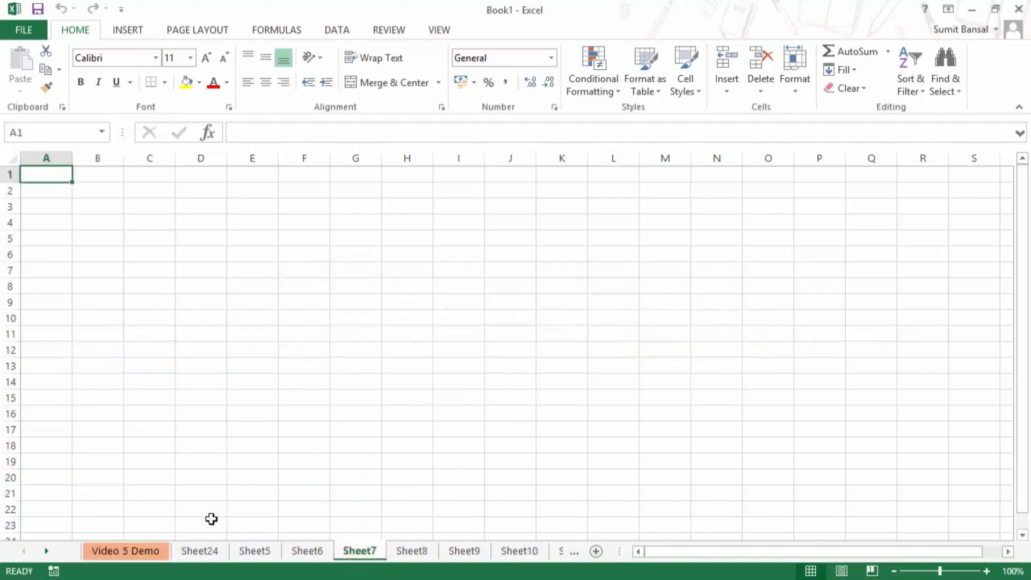
Duplicate the Video 5 Demo sheet right before Sheet24 and return to the original sheet
left_click(148, 555)
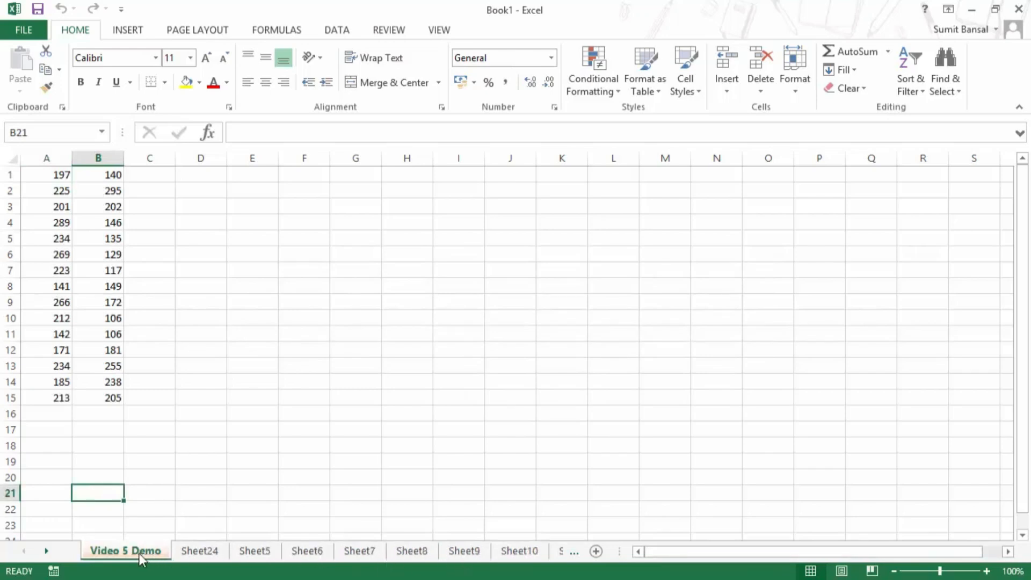
mouse_move(138, 551)
left_mouse_down()
mouse_move(160, 517)
mouse_move(188, 389)
mouse_move(212, 433)
mouse_move(159, 486)
mouse_move(144, 556)
mouse_move(172, 491)
mouse_move(163, 495)
left_mouse_up()
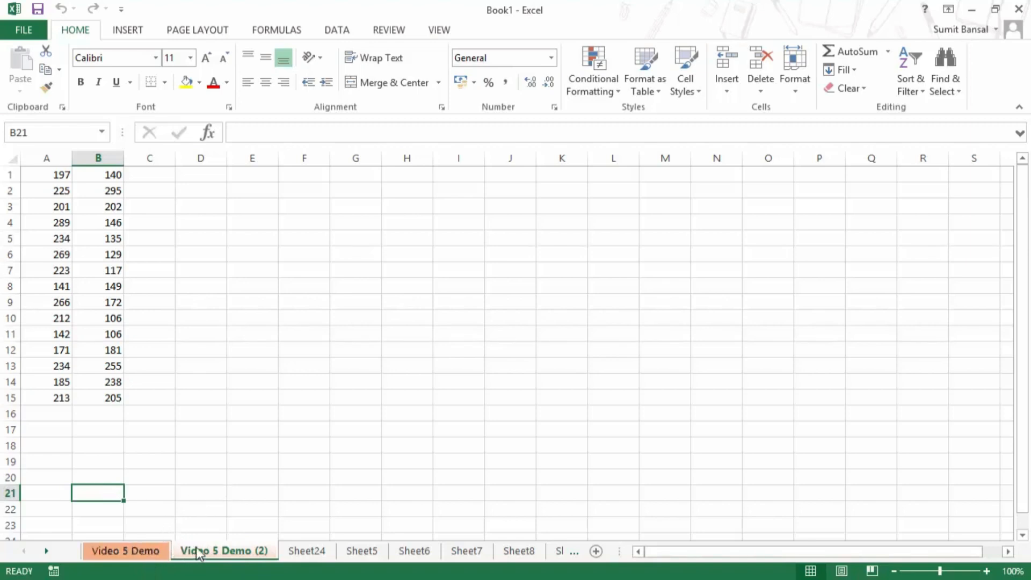
left_click(146, 551)
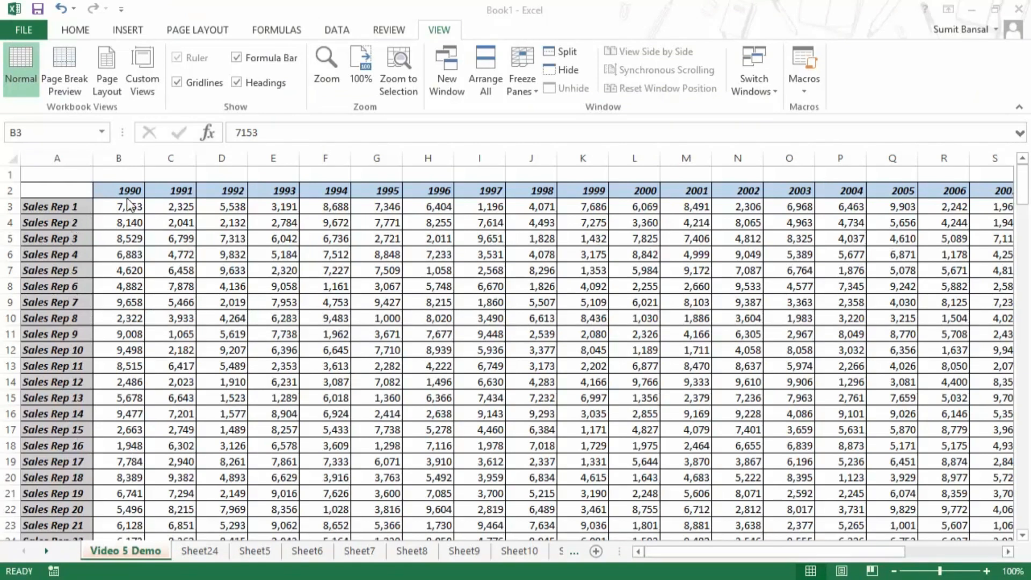
Examine the sales table on the Video 5 Demo sheet, including its year headers, sales rep rows and the 1990 total in B203
left_click(117, 187)
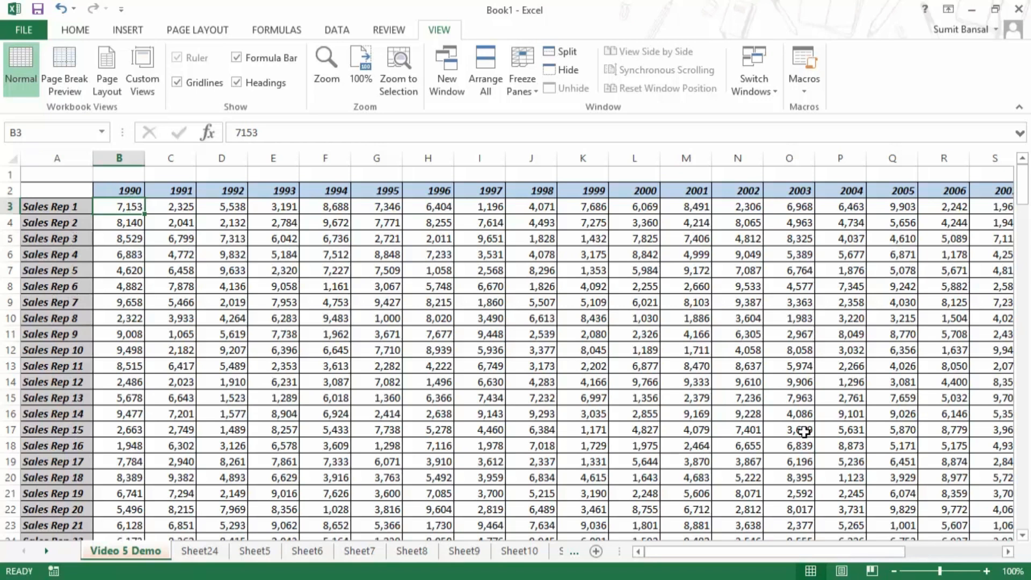
left_click_drag(782, 549, 742, 547)
left_click_drag(1023, 199, 1022, 531)
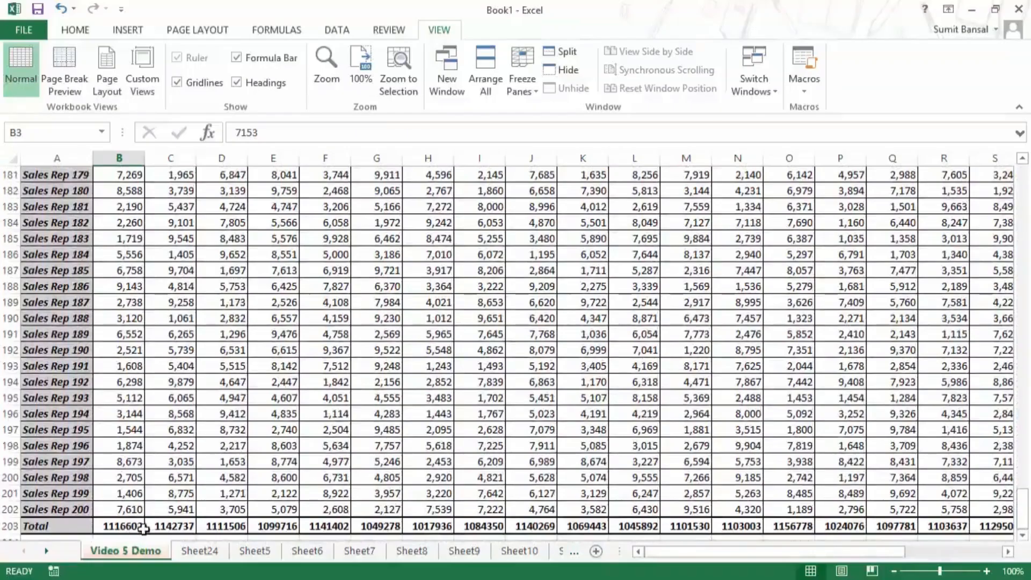
left_click(125, 528)
left_click_drag(1017, 492, 1028, 169)
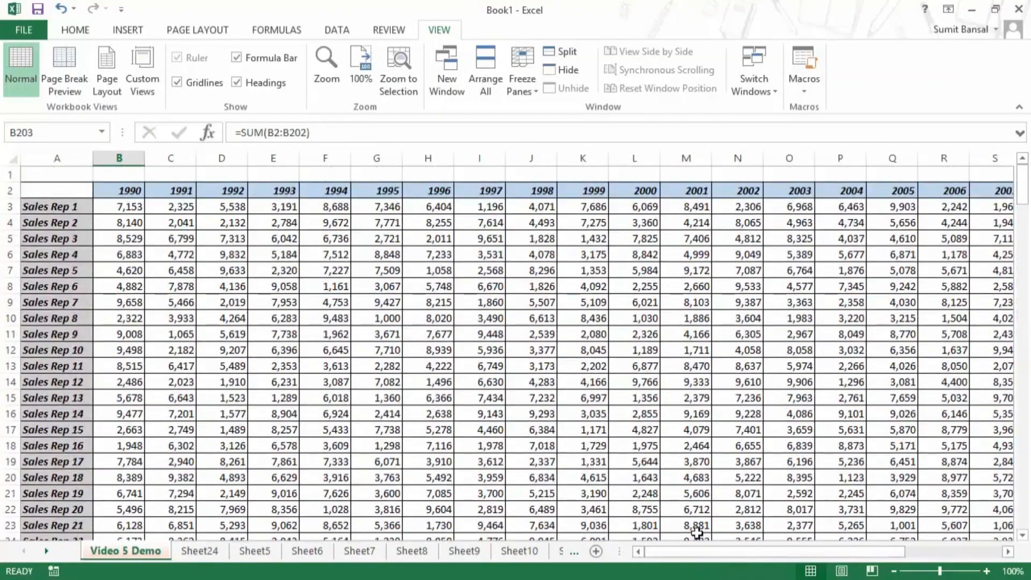
scroll(696, 531, "down", 2)
left_click_drag(716, 556, 746, 555)
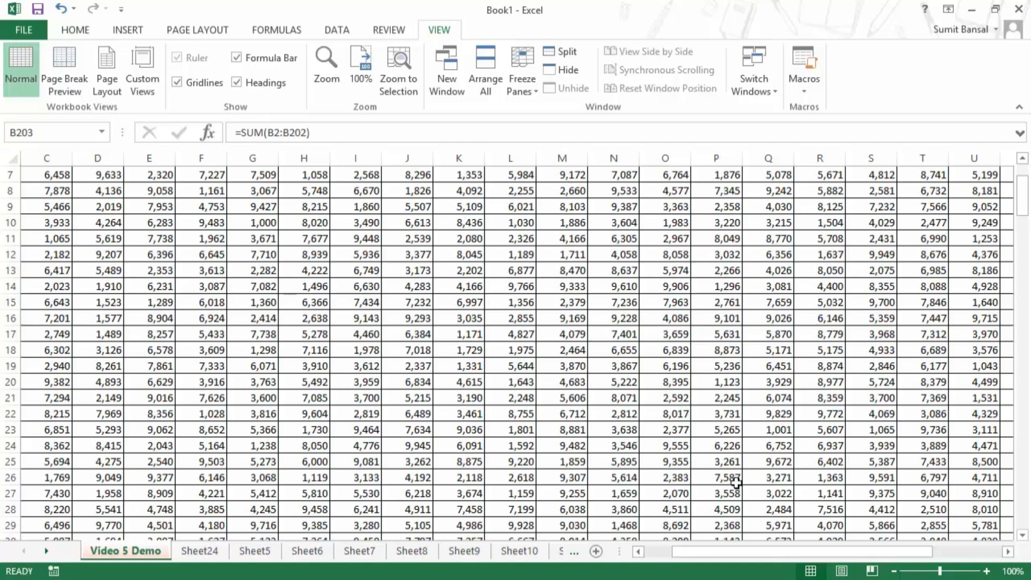
scroll(736, 481, "down", 2)
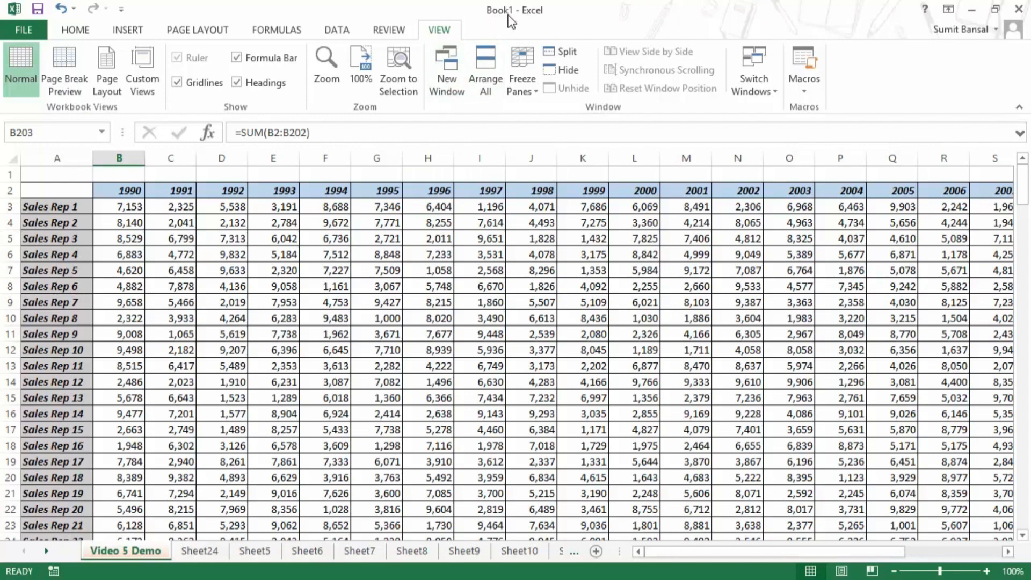
Open a second window of the workbook and fill cells G4:I7 on the Video 5 Demo sheet with dark gray
left_click(448, 86)
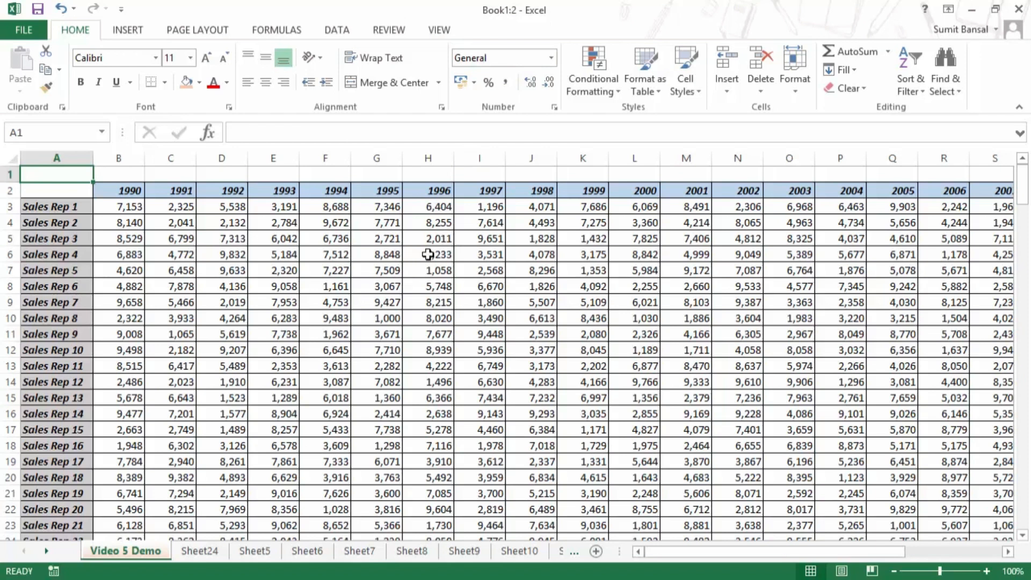
left_click_drag(388, 224, 468, 271)
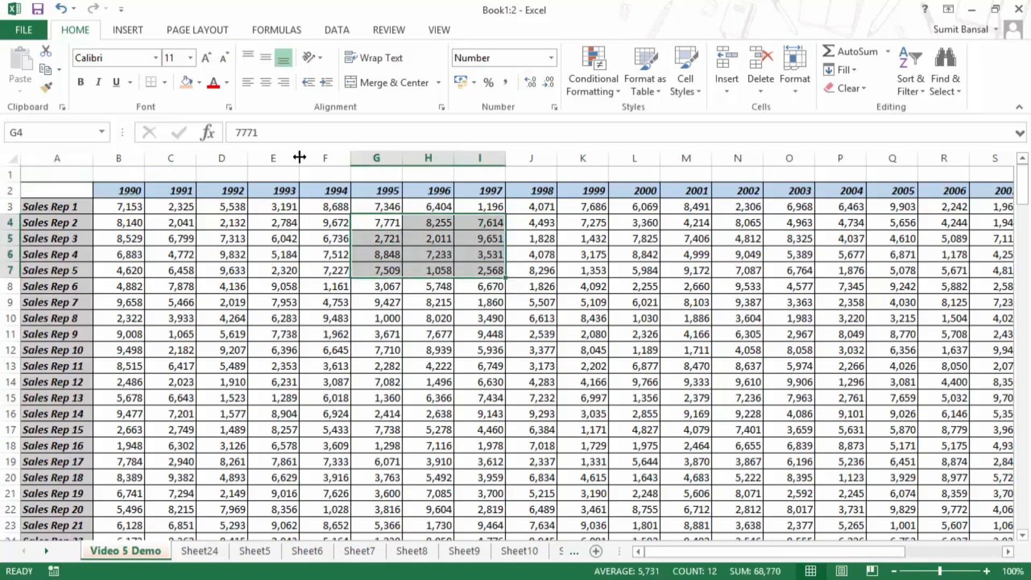
left_click(200, 82)
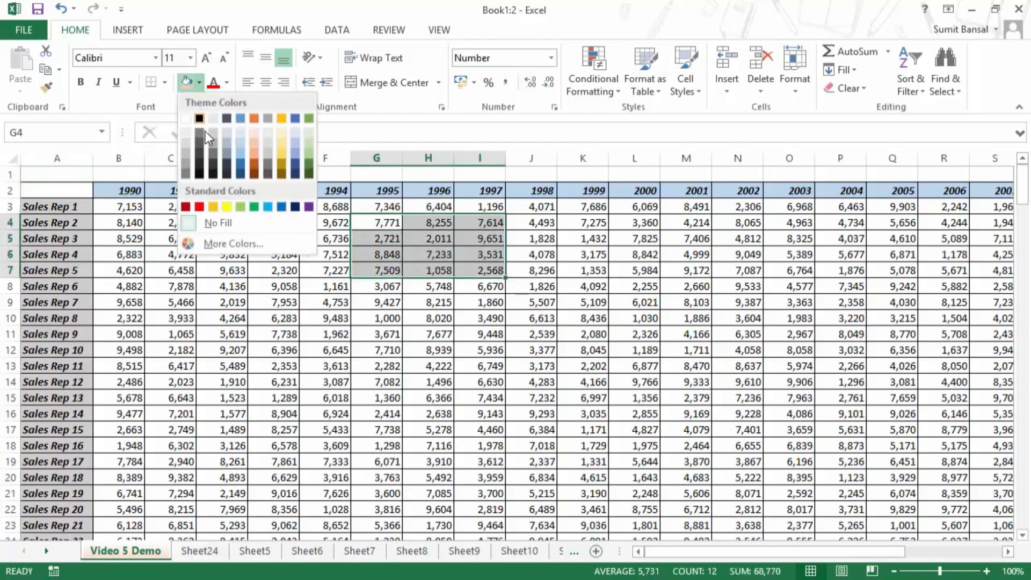
left_click(268, 171)
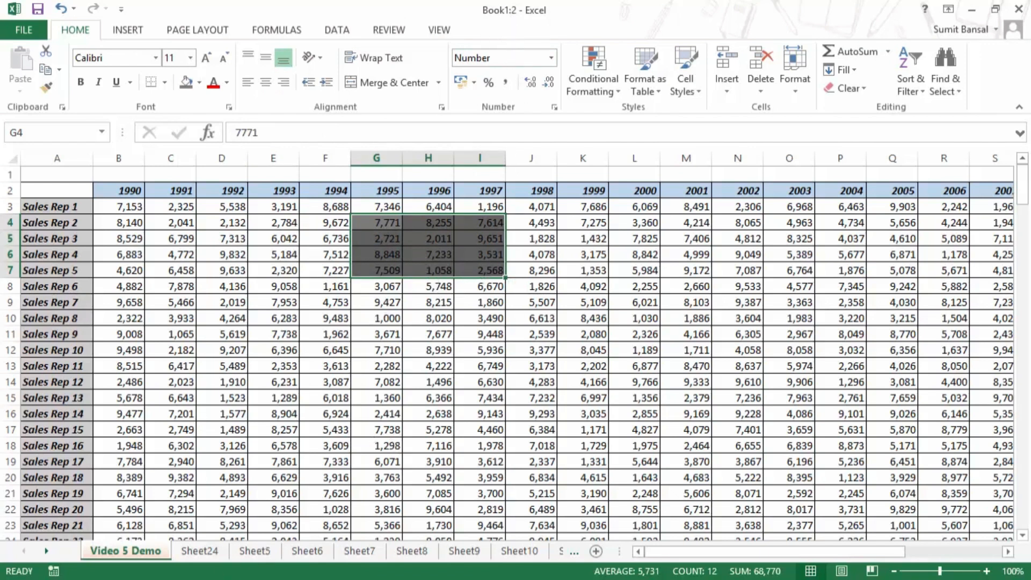
Return to the first window of the workbook and arrange both windows vertically
left_click(128, 521)
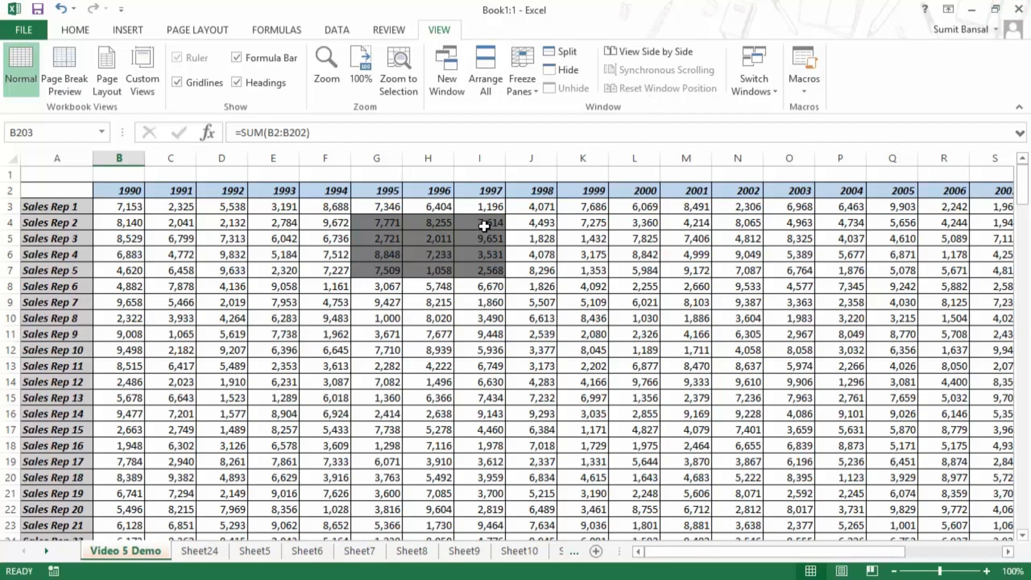
scroll(318, 345, "down", 10)
scroll(319, 344, "up", 10)
left_click(486, 80)
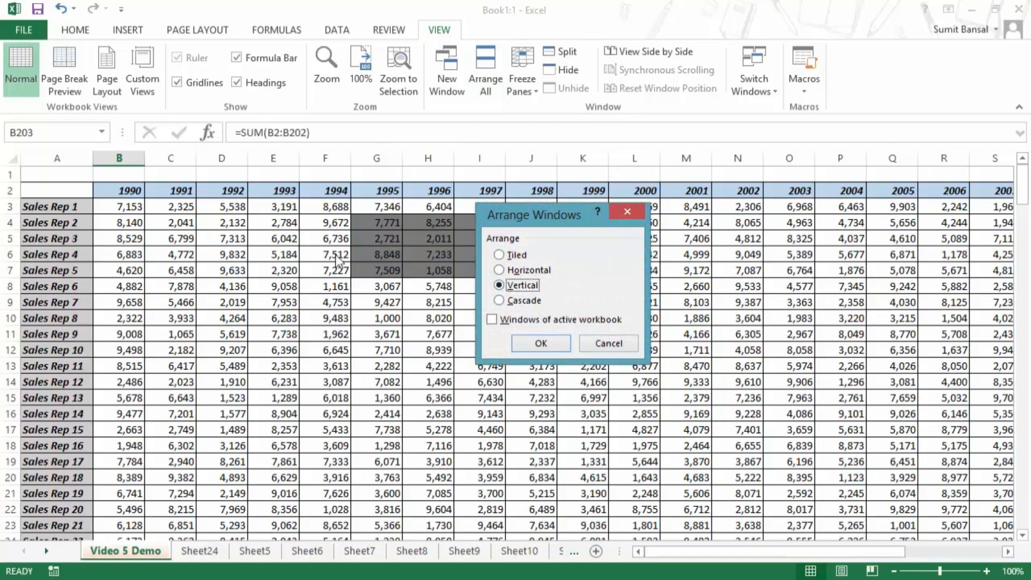
left_click(556, 343)
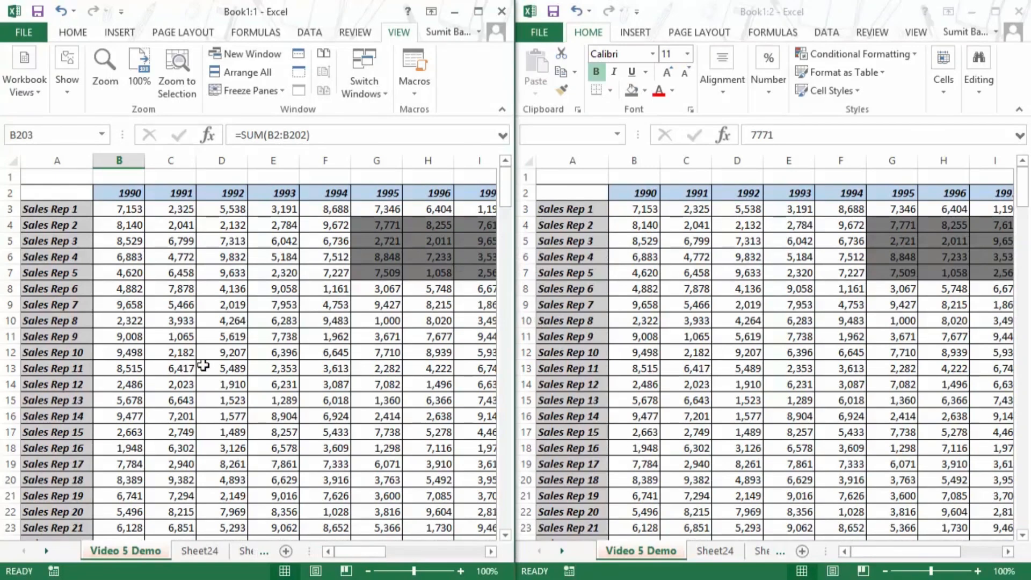
Bring the Total row into view in the Book1:1 window and select the 1994 total in F203
scroll(212, 362, "down", 12)
left_click_drag(510, 246, 510, 514)
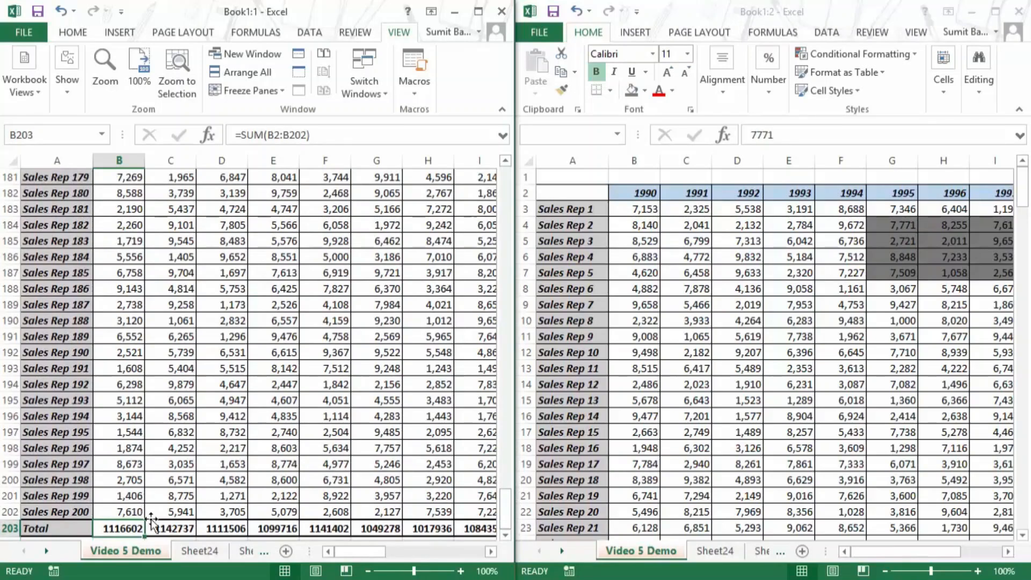
left_click(325, 527)
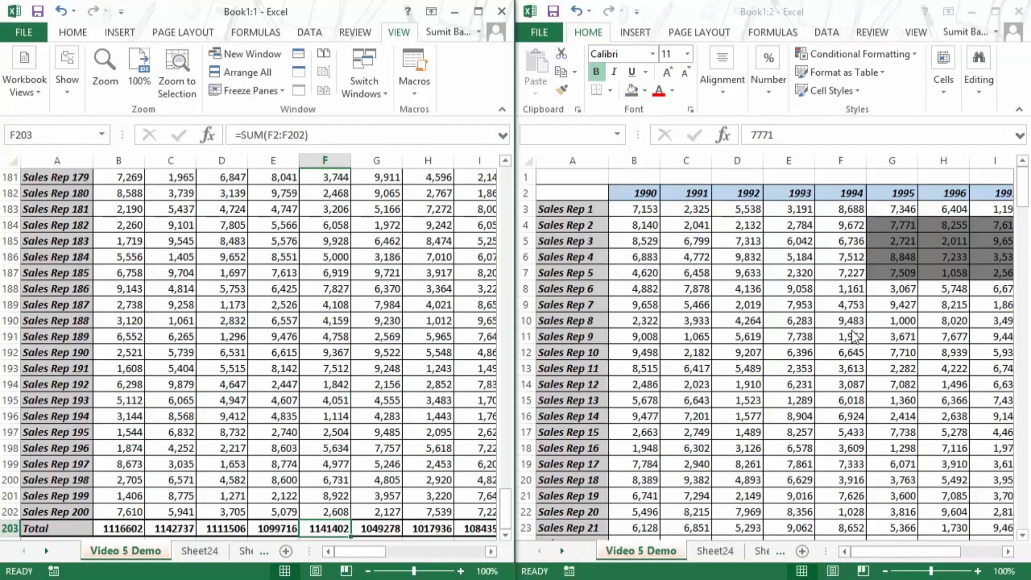
scroll(854, 336, "down", 2)
scroll(854, 336, "up", 4)
scroll(853, 337, "down", 3)
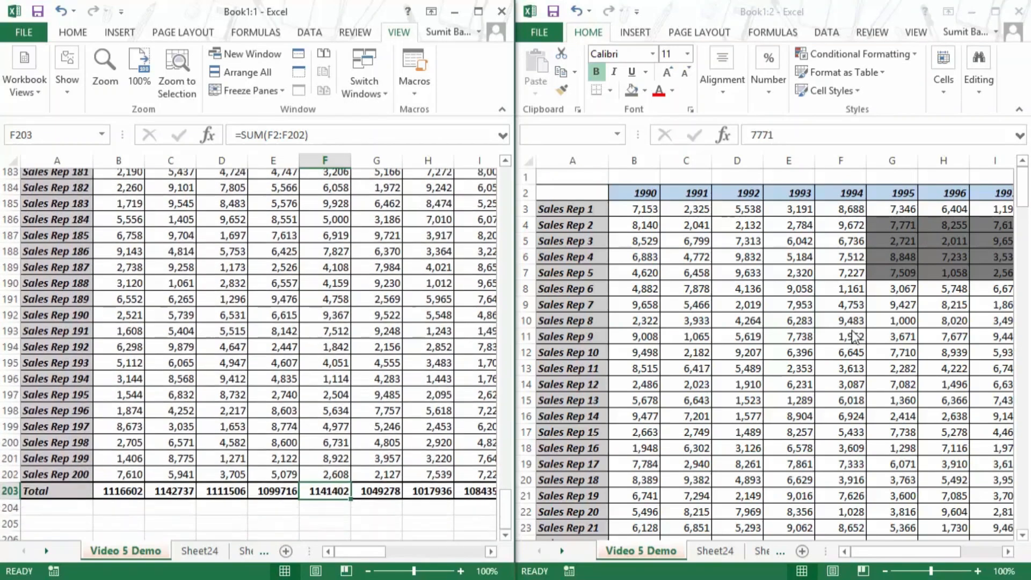
In the Book1:2 window, set Sales Rep 22's 1994 value in F24 to 1000
left_click(842, 303)
scroll(838, 302, "down", 2)
scroll(839, 302, "down", 3)
left_click(841, 304)
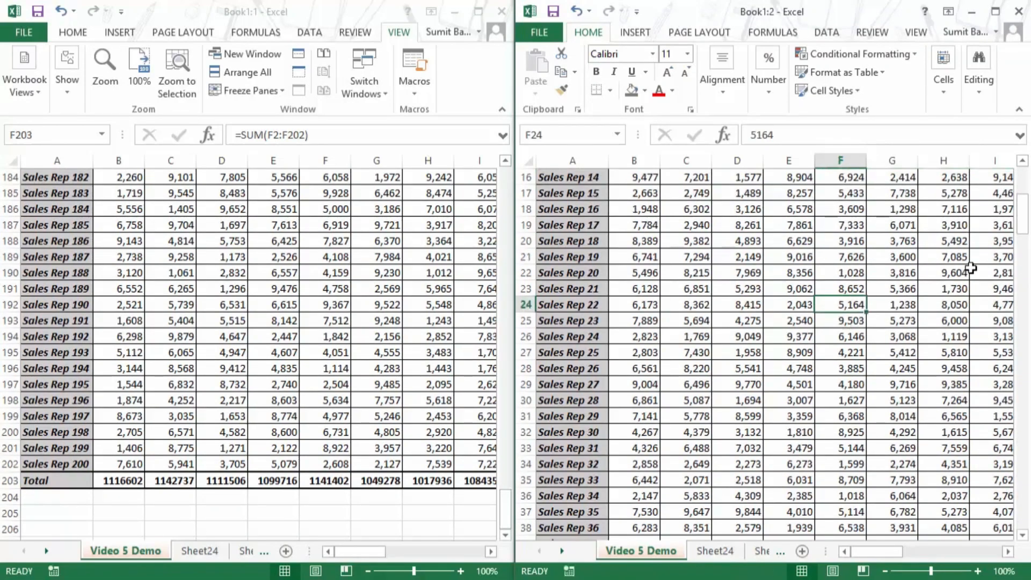
type("1,")
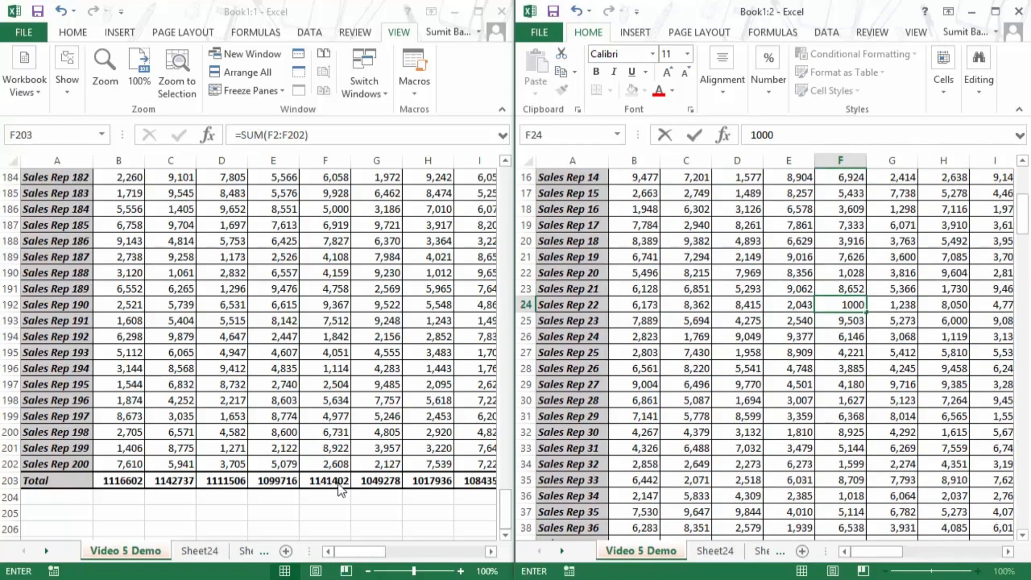
type("000")
key("Return")
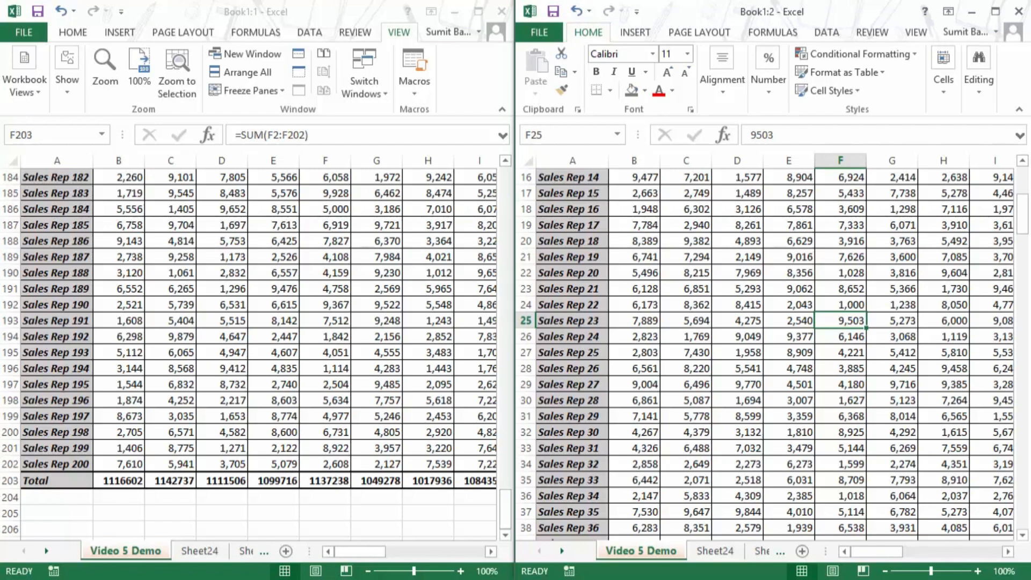
Show Sheet24 in the Book1:2 window and select cell D8
left_click(718, 552)
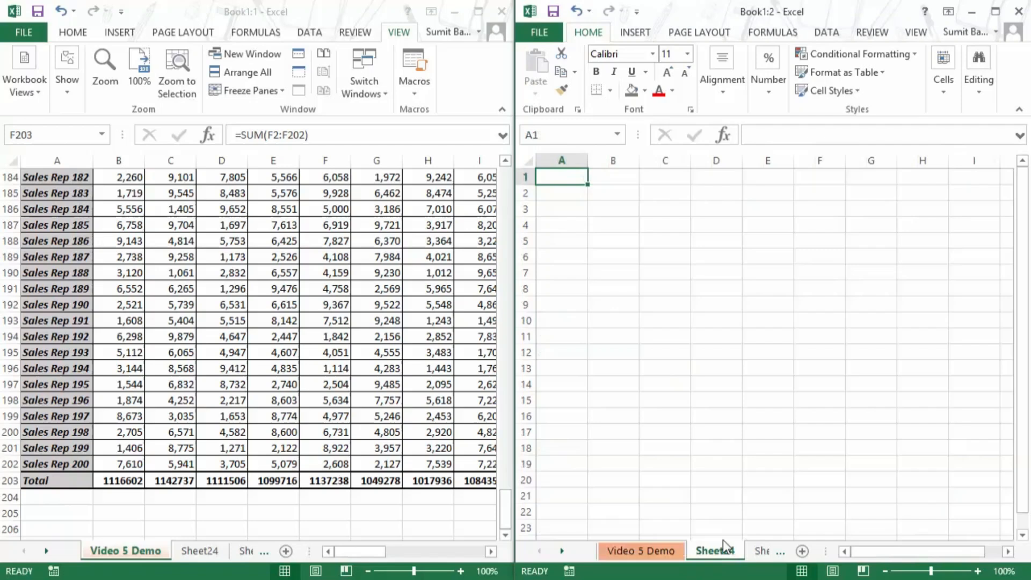
left_click(704, 285)
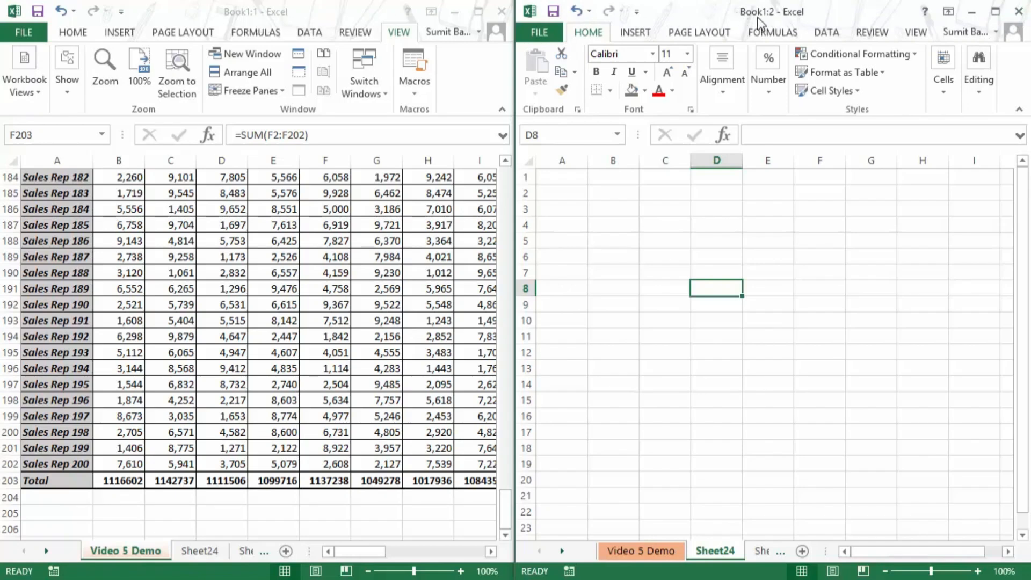
Close the Book1:2 window and maximize the remaining workbook window at the start of the Video 5 Demo table
left_click(1019, 12)
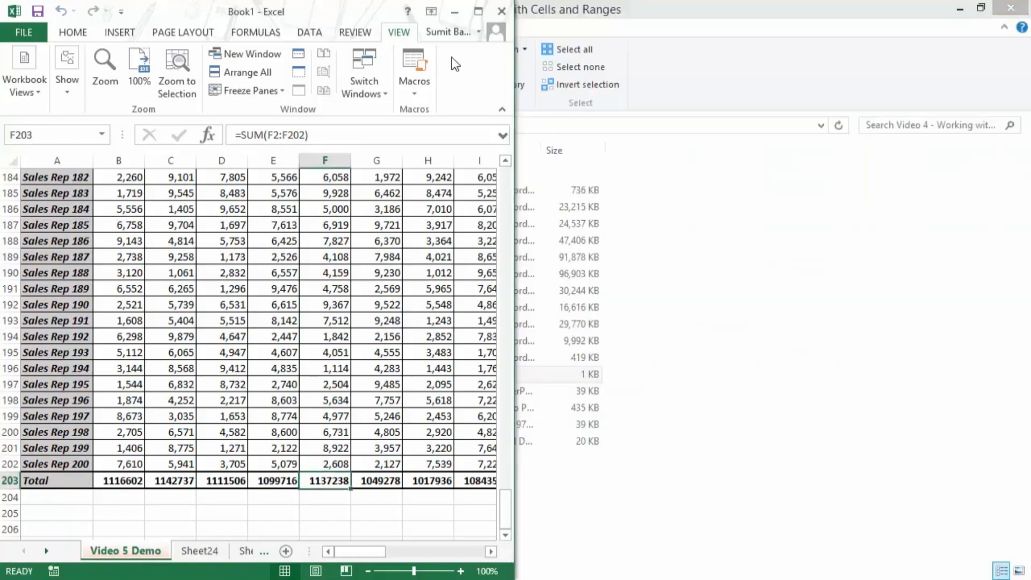
left_click(478, 11)
scroll(373, 461, "up", 20)
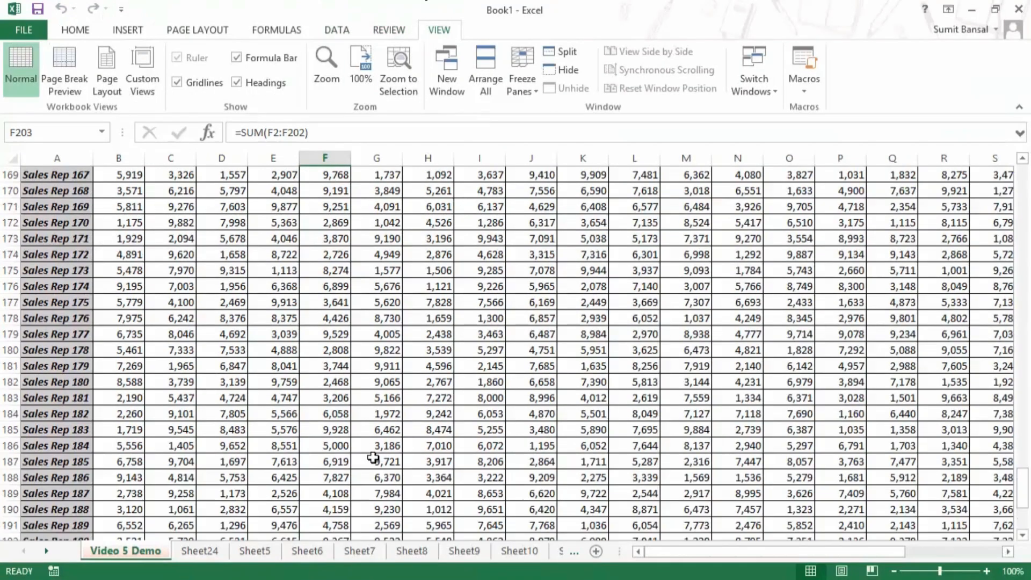
scroll(373, 457, "up", 20)
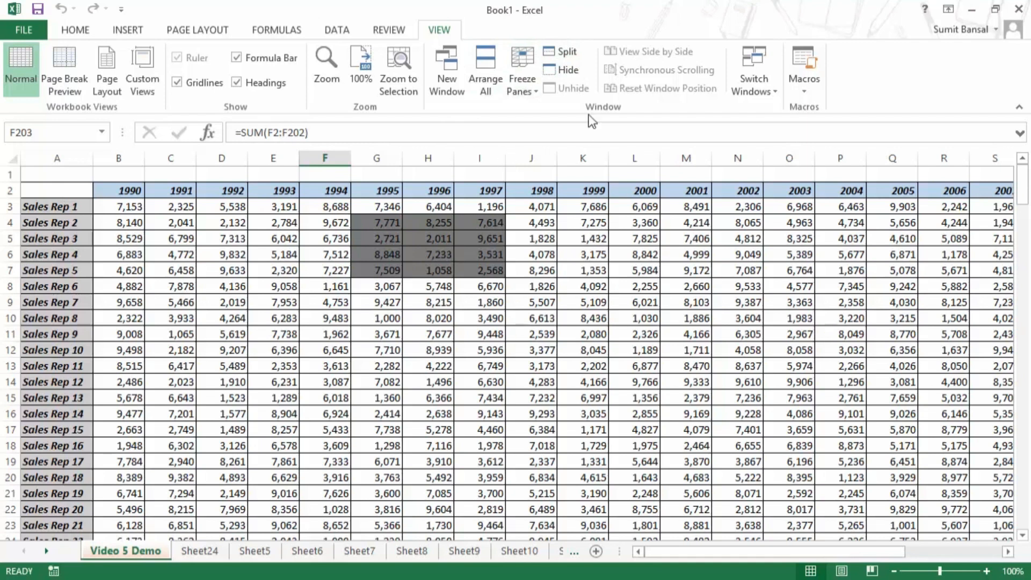
Split the Video 5 Demo sheet into four panes and select Sales Rep 47's values B49:F49 in the upper pane
left_click(564, 50)
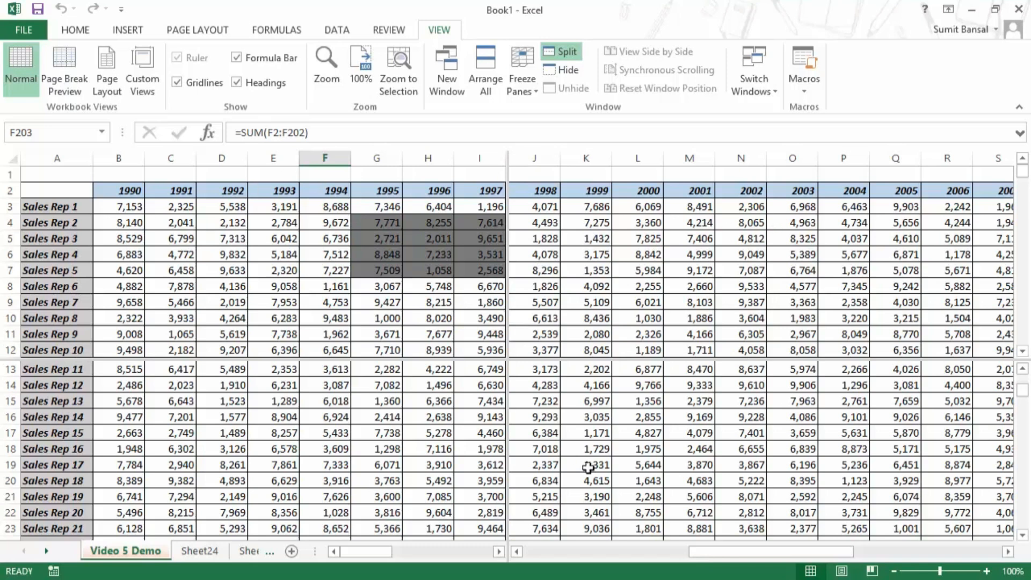
left_click(270, 285)
scroll(270, 286, "down", 5)
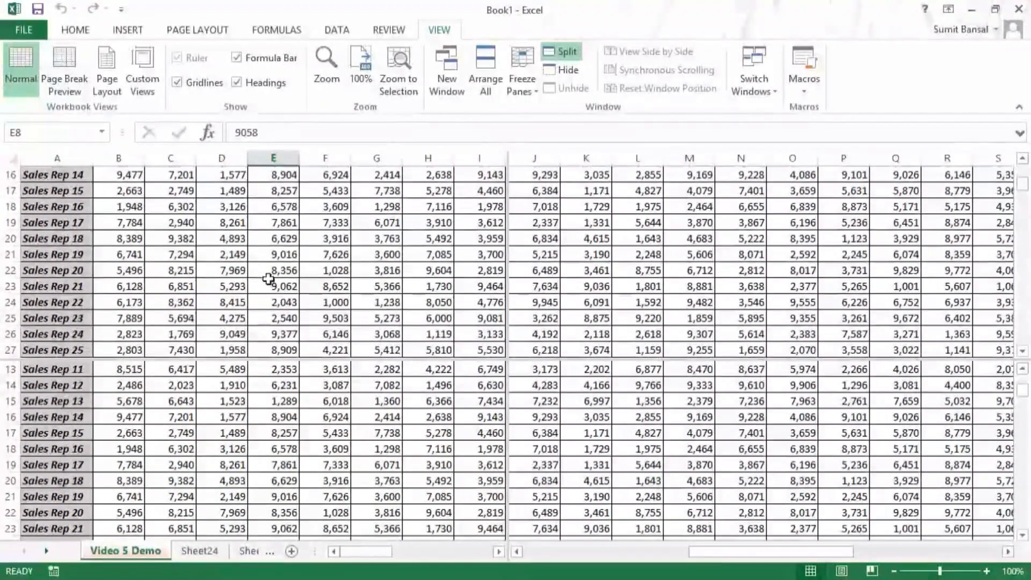
scroll(142, 284, "down", 2)
scroll(142, 285, "down", 7)
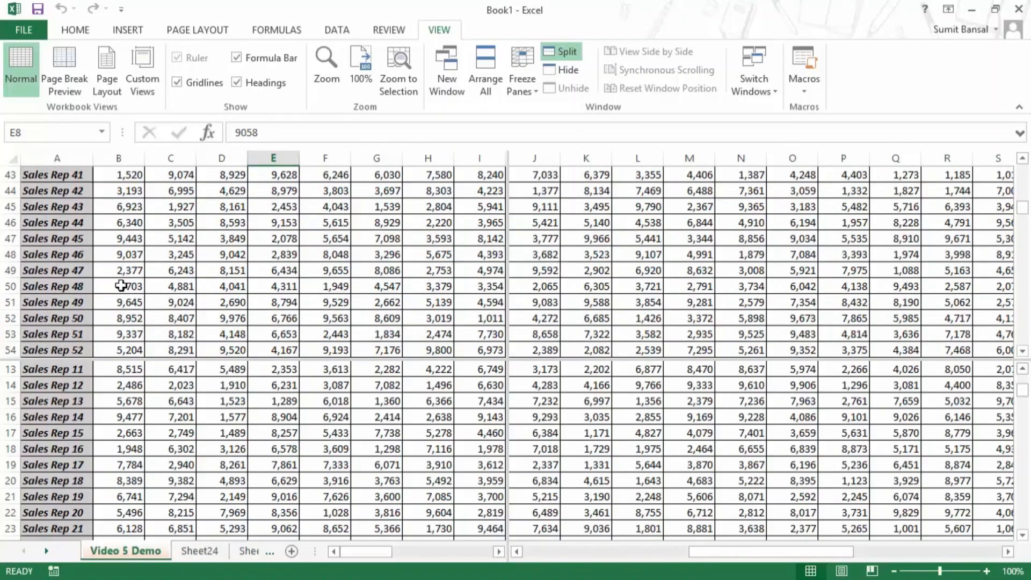
left_click_drag(64, 270, 350, 270)
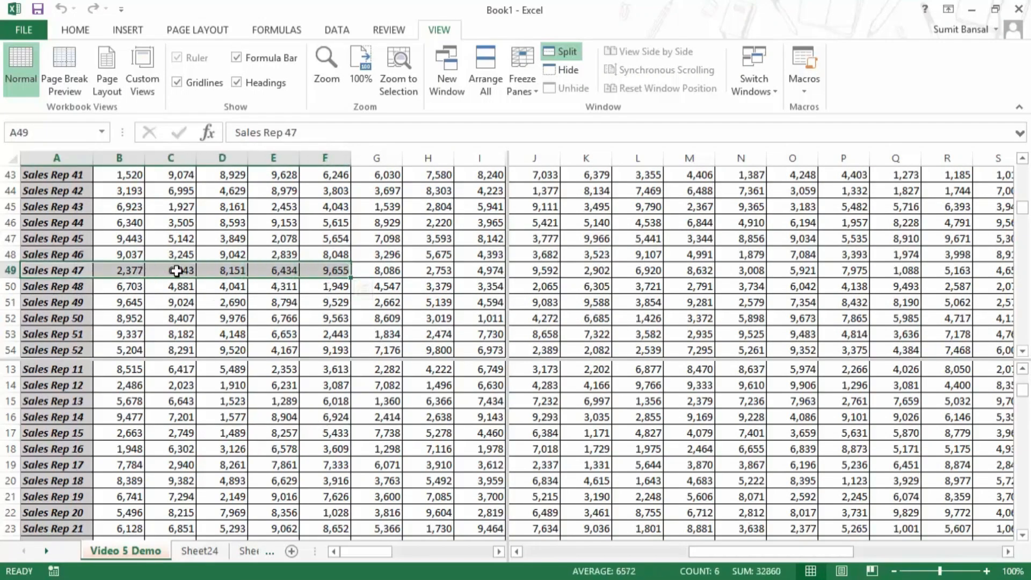
left_click_drag(131, 270, 316, 270)
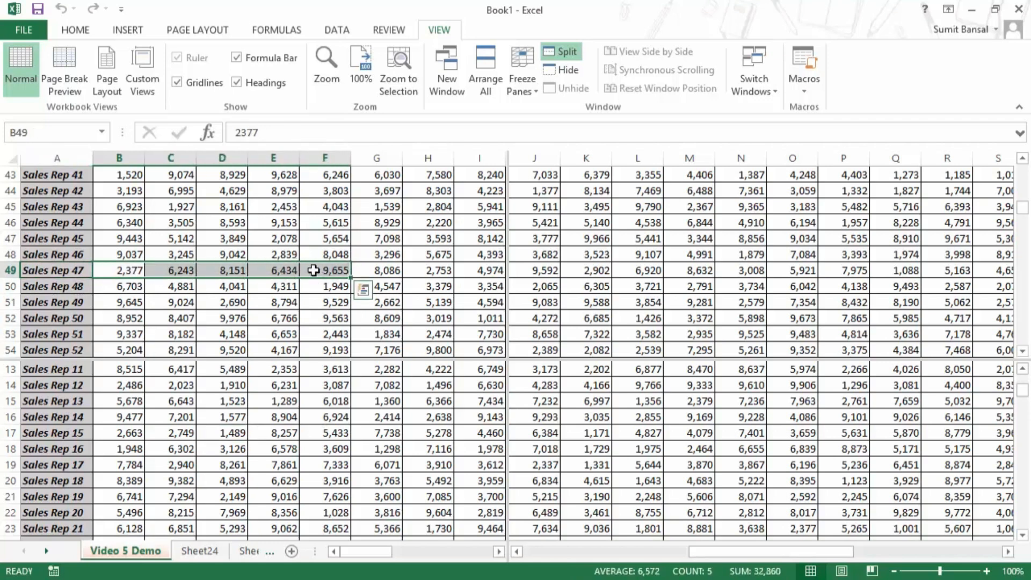
Browse the upper pane around Sales Rep 52, return to the Sales Rep 47 row, and select C17 in the lower pane
scroll(294, 455, "down", 3)
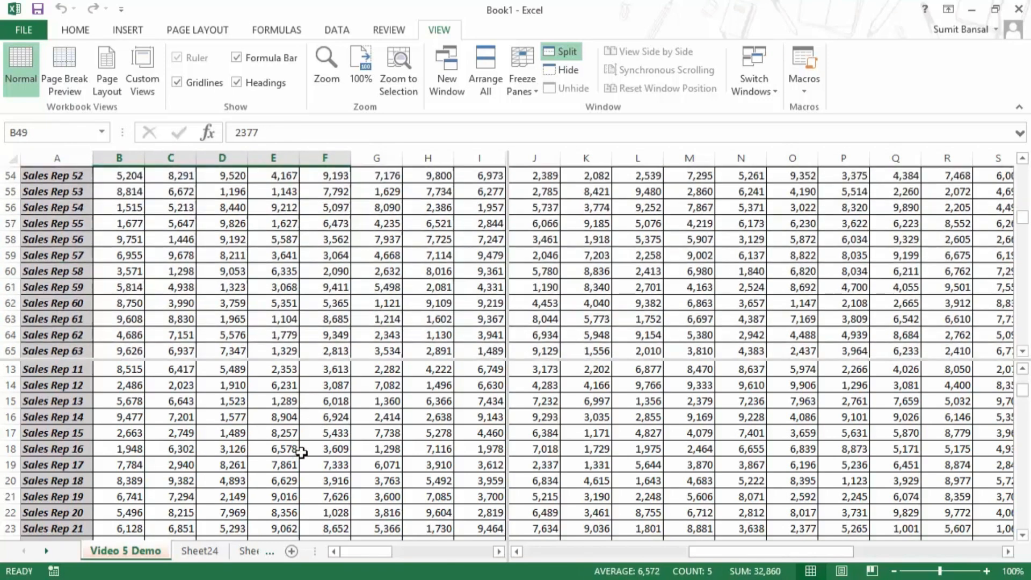
left_click(298, 302)
scroll(274, 408, "down", 2)
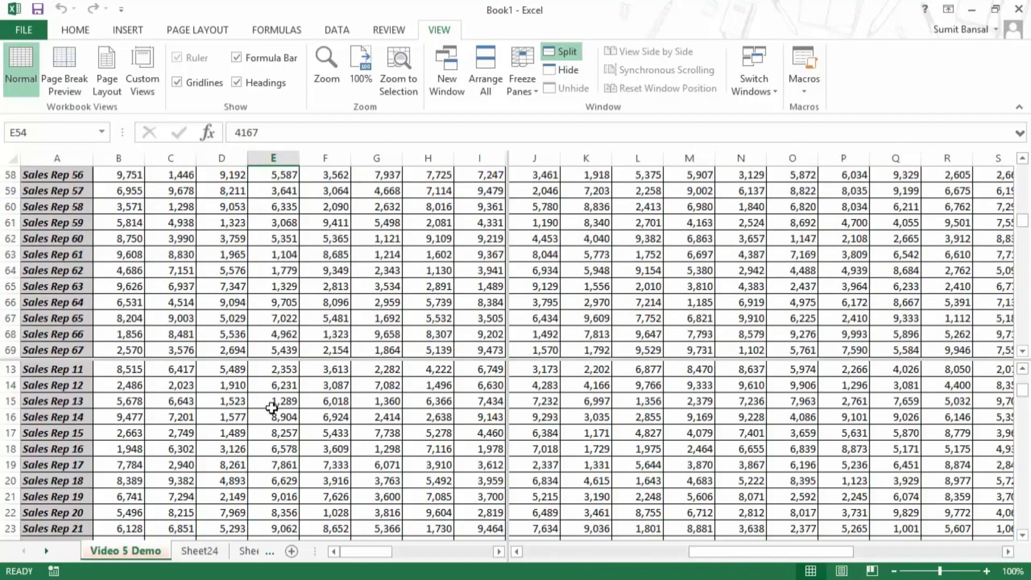
scroll(178, 291, "up", 2)
left_click(75, 222)
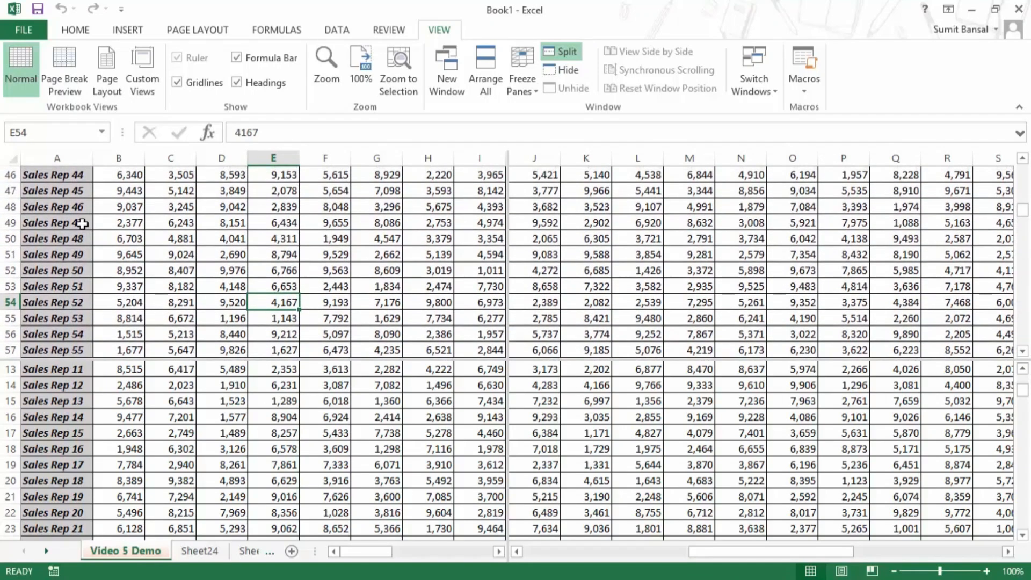
left_click(190, 433)
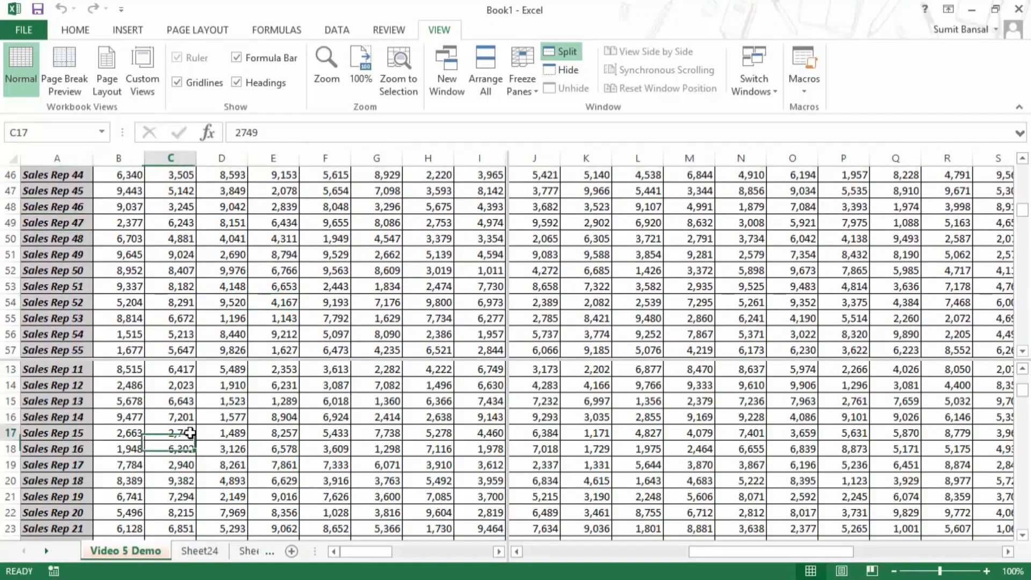
Show the Total row in the lower pane and clear Sales Rep 47's values in B49:E49
scroll(228, 433, "down", 13)
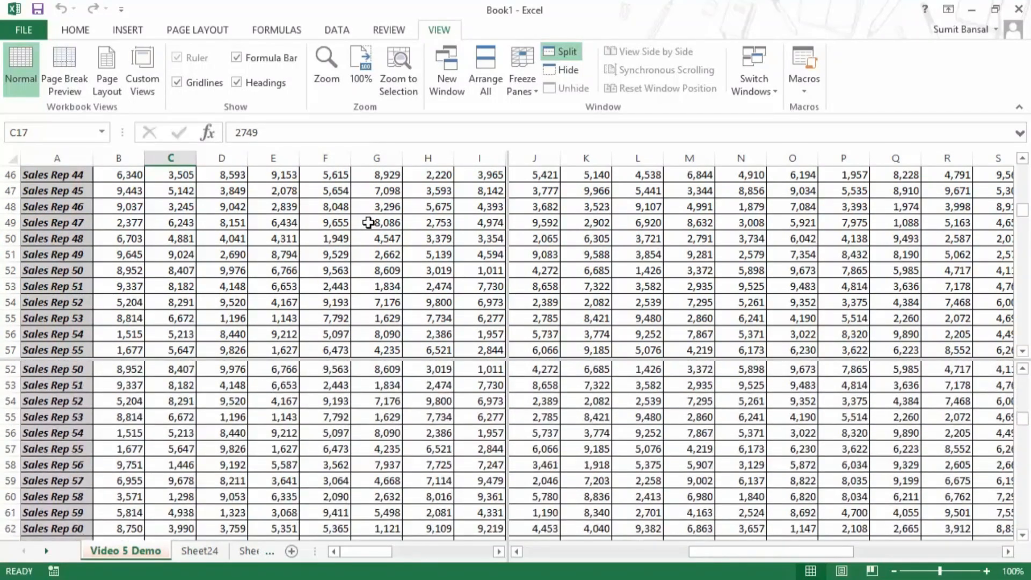
scroll(295, 447, "down", 16)
scroll(295, 447, "down", 20)
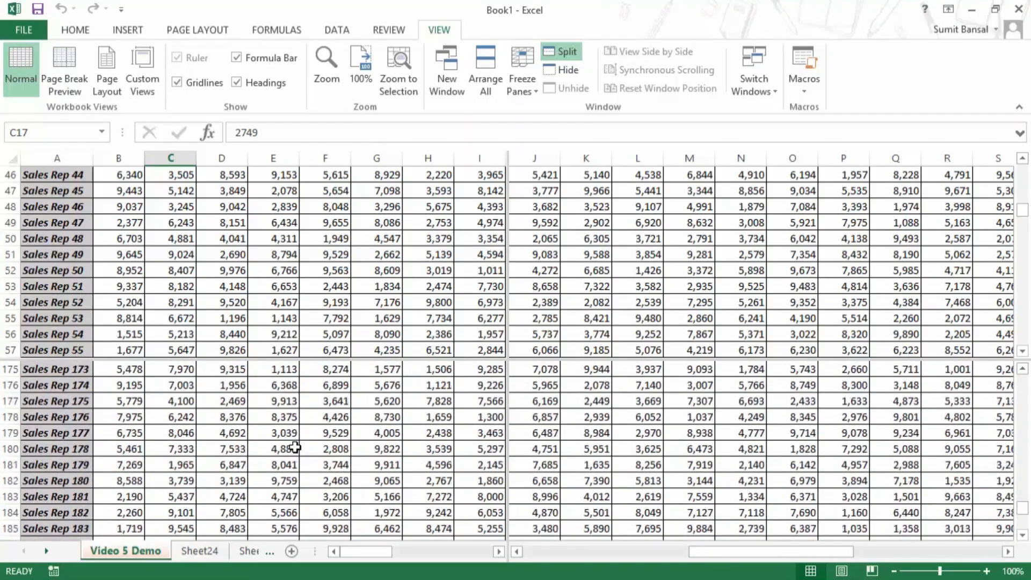
scroll(296, 448, "down", 8)
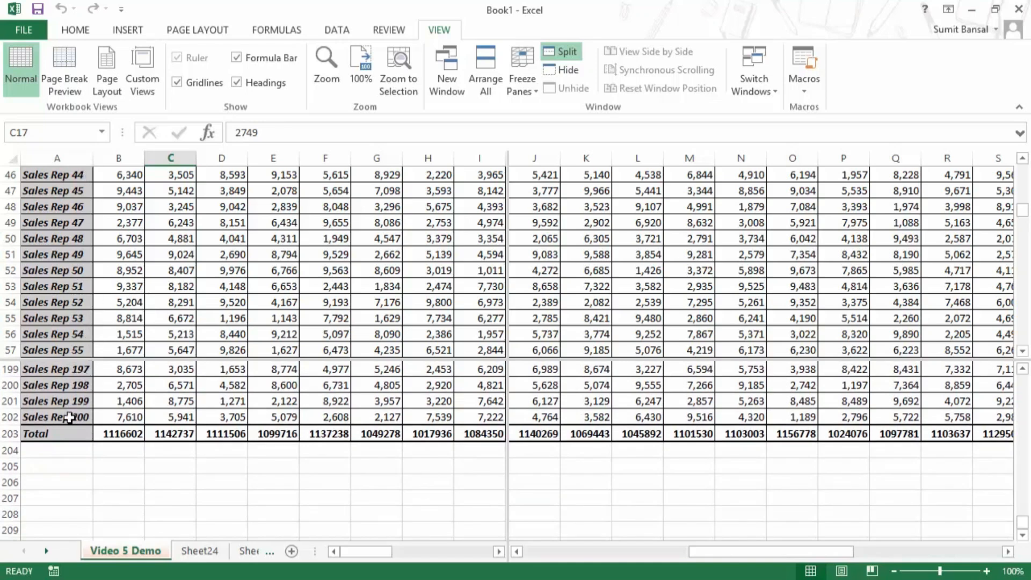
left_click_drag(134, 222, 272, 223)
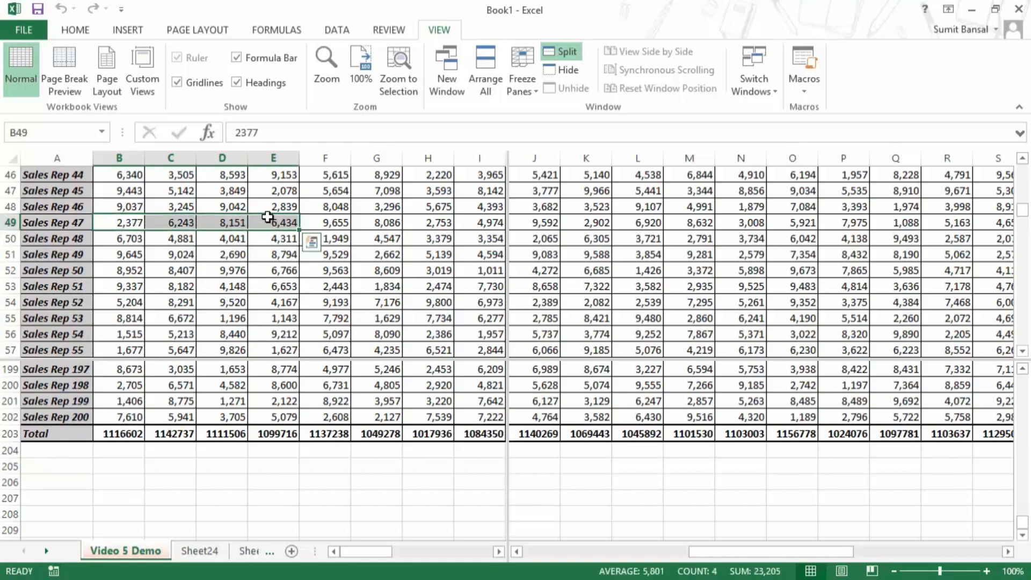
key("Delete")
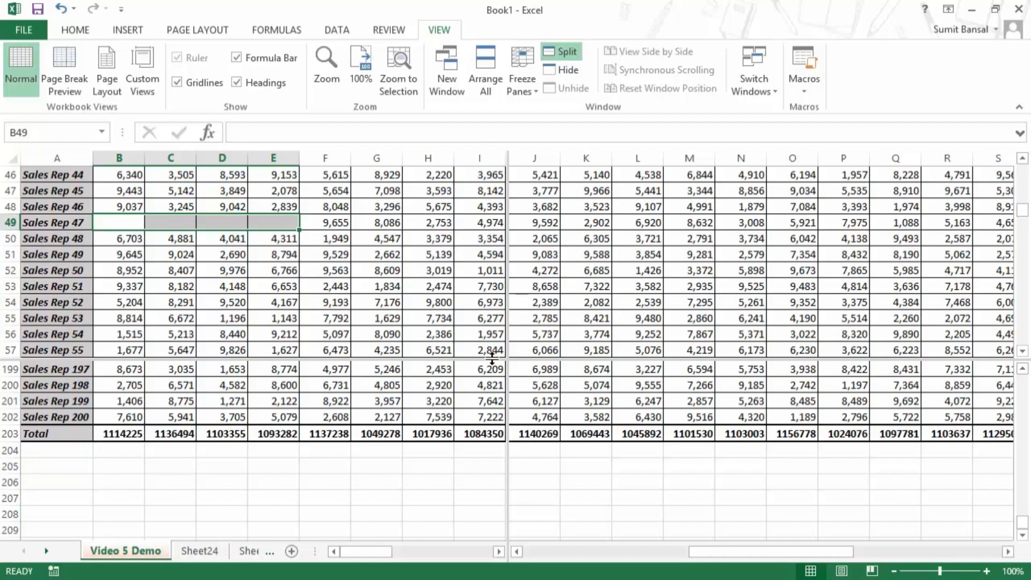
Remove the horizontal split from the sheet and select F57 and M56 on either side of the vertical split
left_click_drag(492, 357, 492, 556)
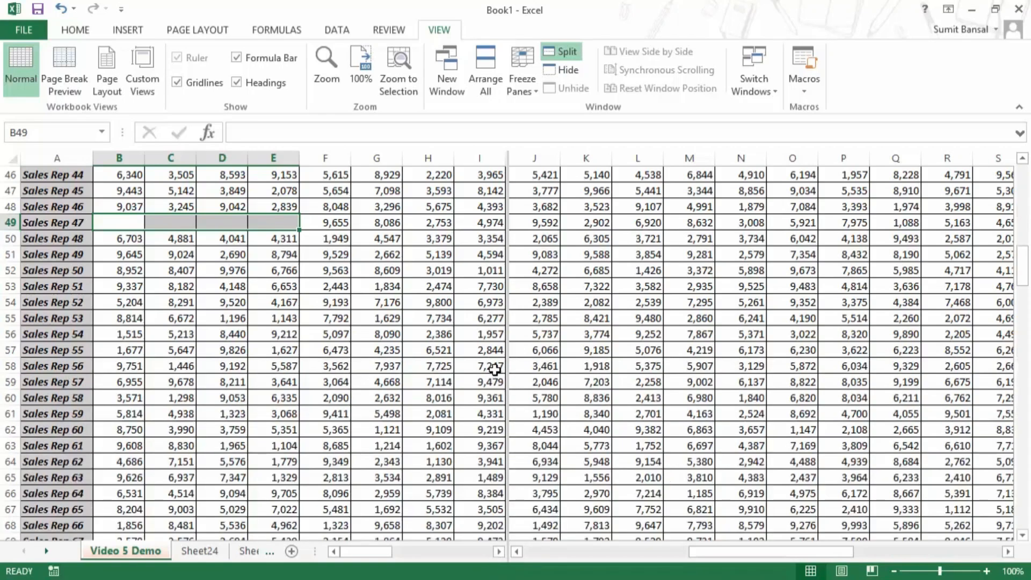
left_click(322, 349)
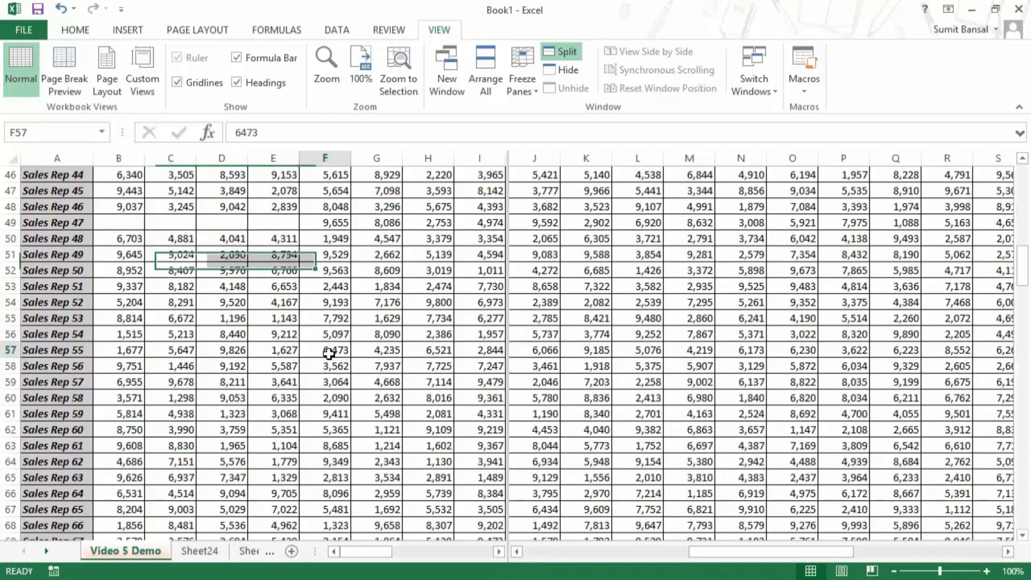
left_click(689, 334)
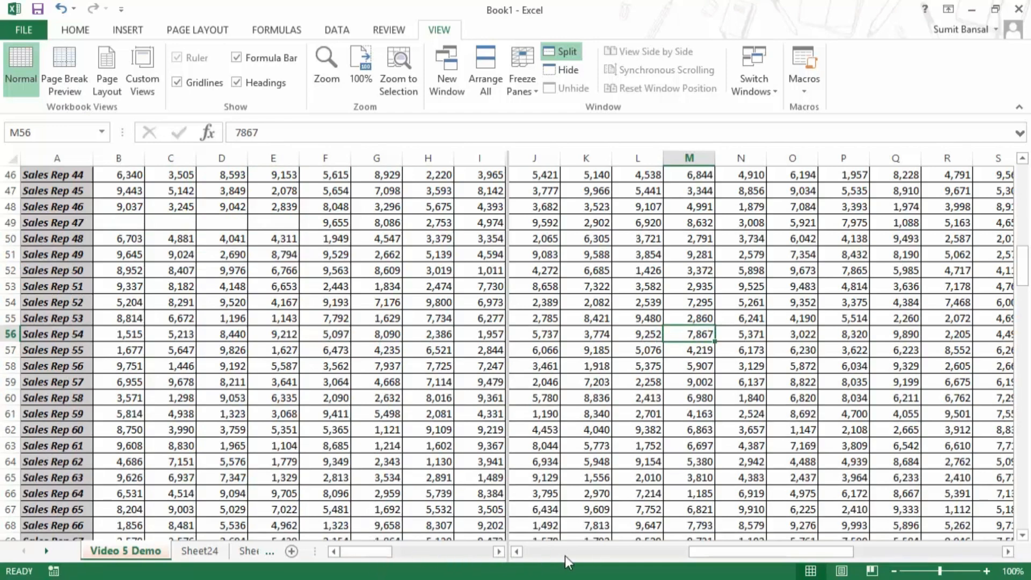
Bring matching rows and columns into view on both sides of the vertical split, and remove the split from the sheet
mouse_move(1024, 255)
left_mouse_down()
mouse_move(1020, 291)
mouse_move(1020, 273)
left_mouse_up()
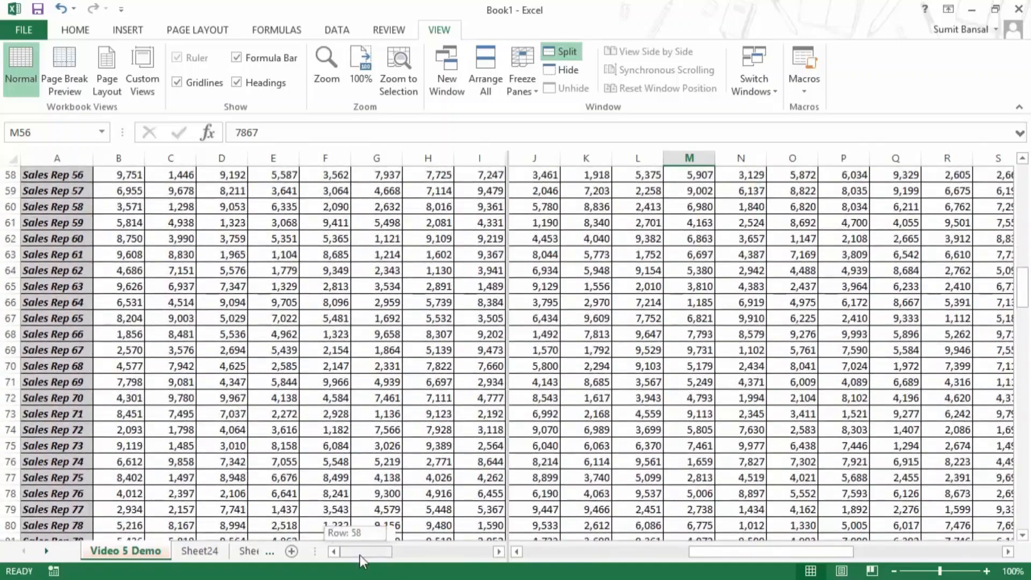
left_click_drag(360, 555, 398, 552)
left_click_drag(752, 552, 697, 553)
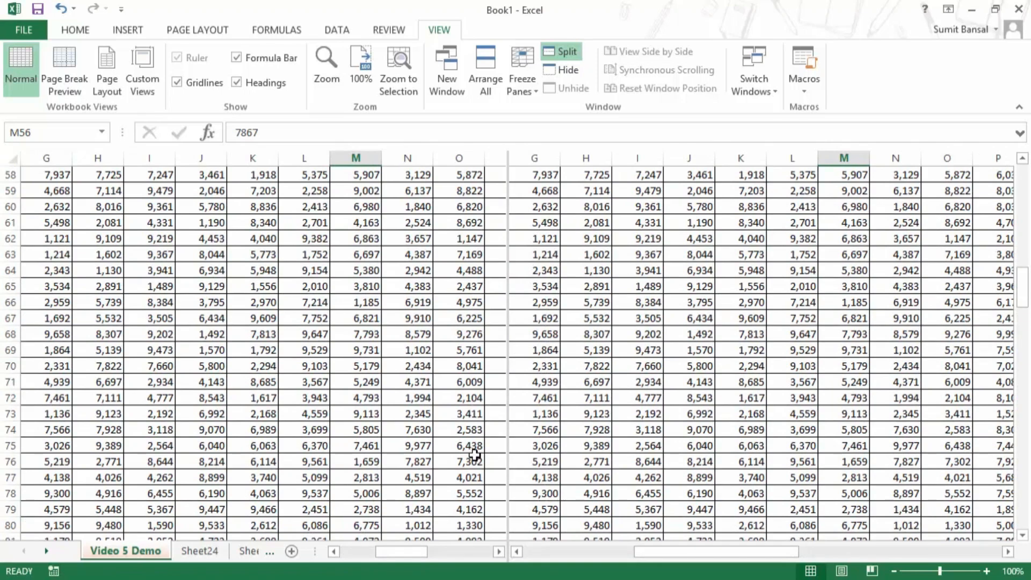
left_click_drag(508, 301, 1023, 300)
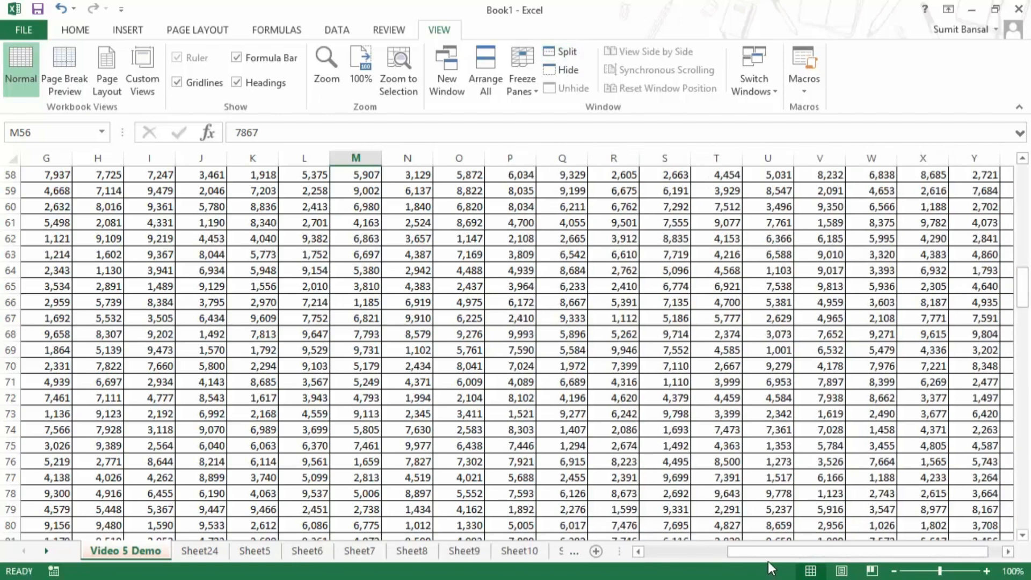
Return to the start of the Video 5 Demo sheet and freeze its first column
left_click_drag(765, 556, 680, 556)
scroll(131, 382, "up", 19)
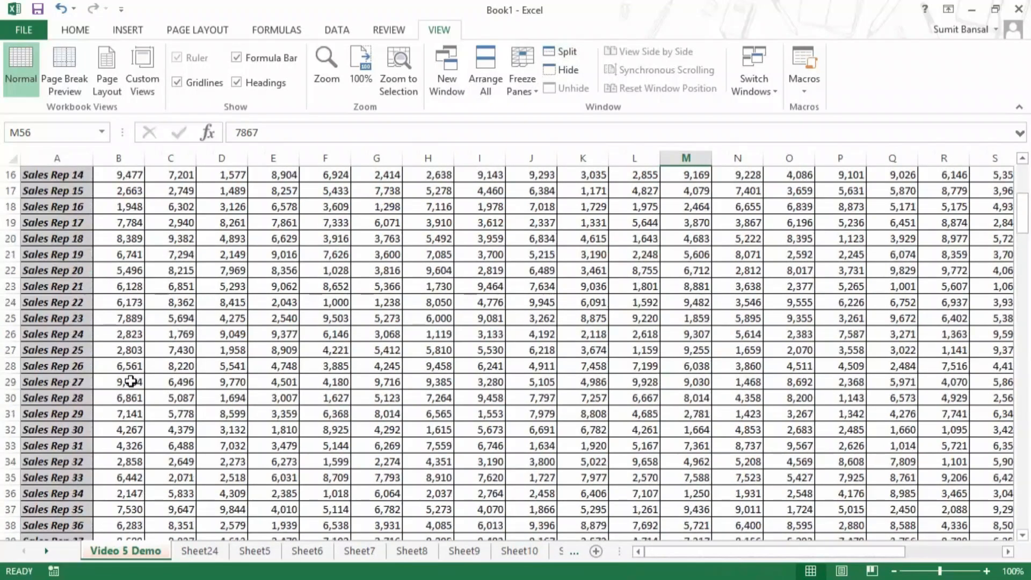
left_click(525, 89)
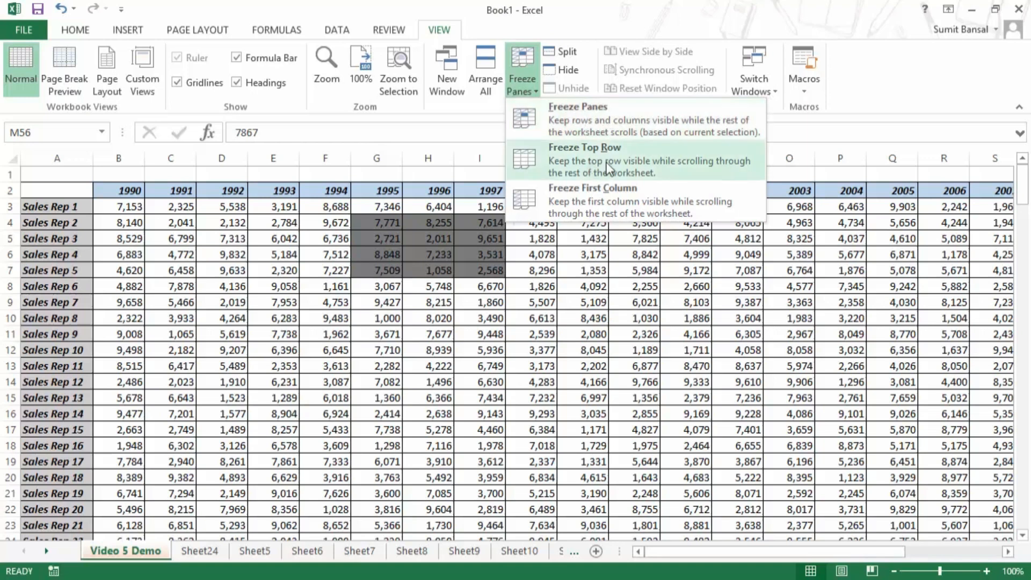
left_click(608, 201)
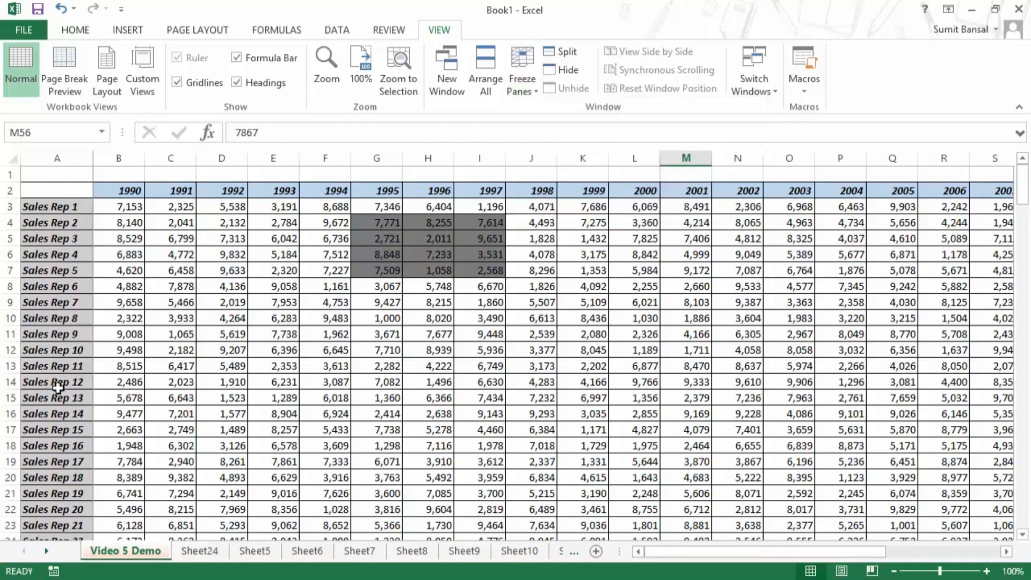
Browse across to the 2014 column with the Sales Rep labels frozen, and select S7 and S21
left_click_drag(694, 556, 722, 553)
left_click_drag(59, 207, 75, 369)
left_click_drag(661, 561, 776, 559)
left_click(591, 271)
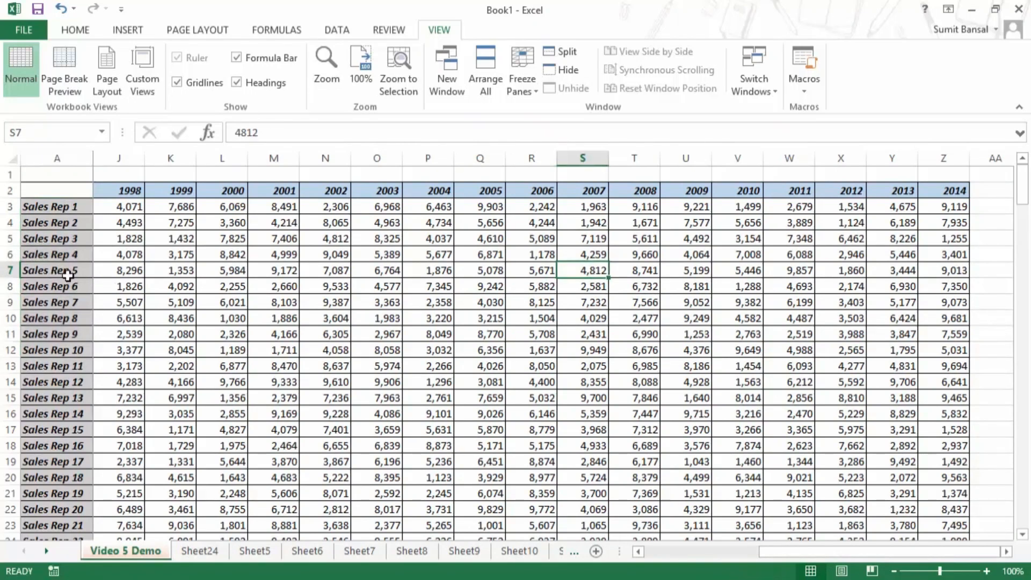
left_click(593, 488)
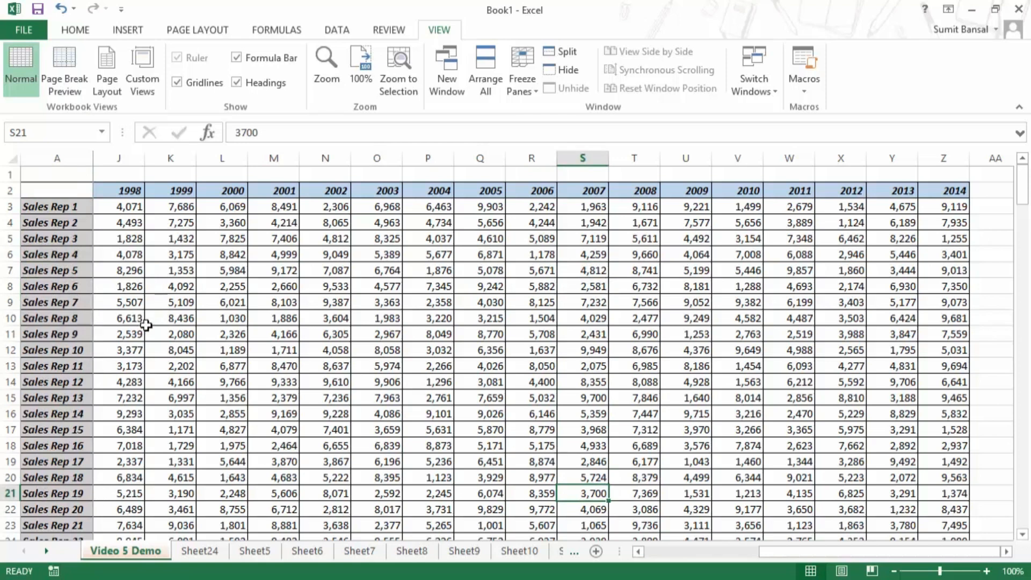
Unfreeze the first column and freeze the sheet's top row instead
left_click(522, 80)
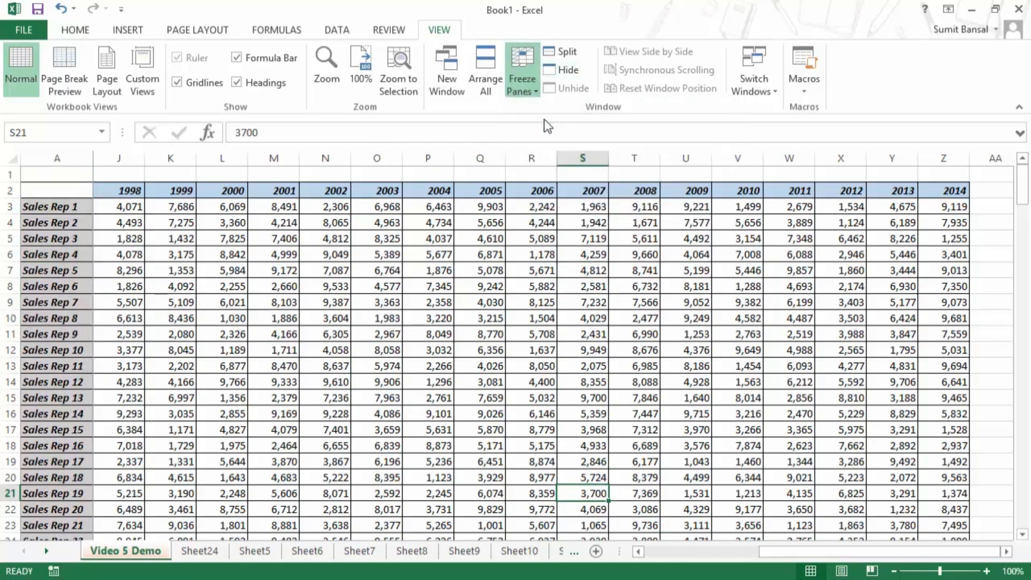
left_click(543, 118)
left_click(527, 83)
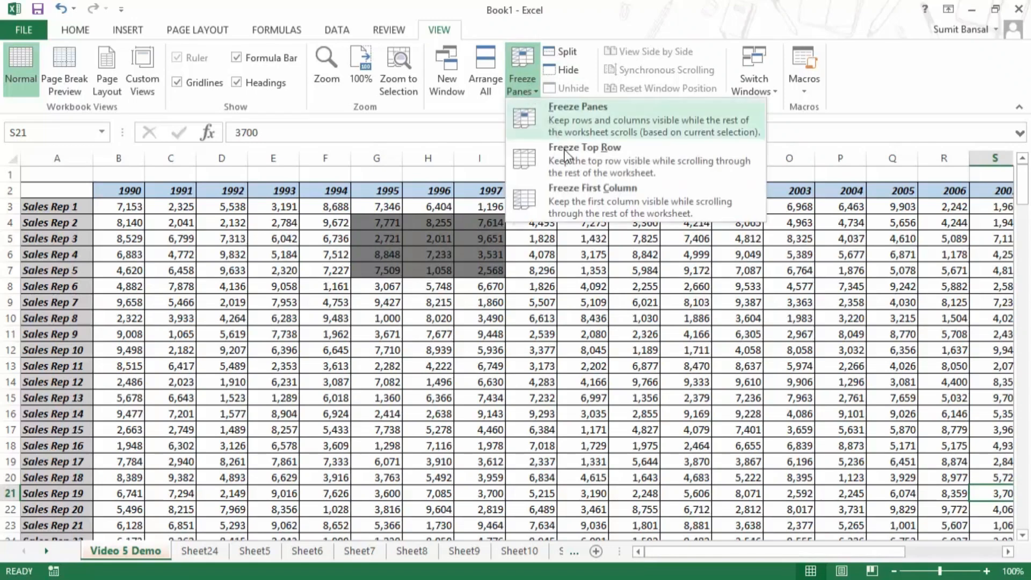
left_click(596, 169)
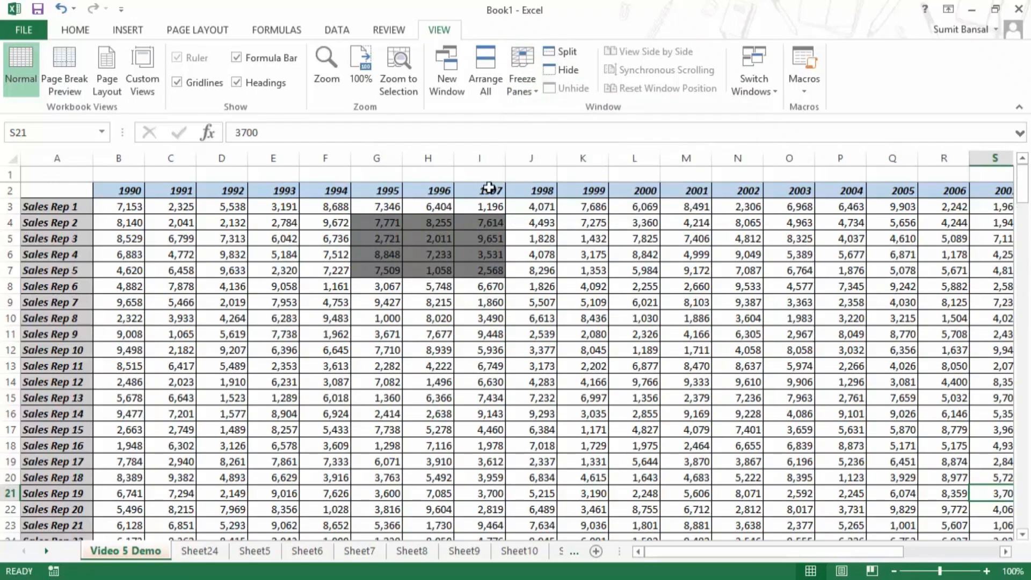
Browse down and back up the sheet to check the frozen top row, selecting A1:H1
scroll(350, 306, "down", 3)
scroll(334, 352, "up", 6)
left_click_drag(75, 172, 423, 170)
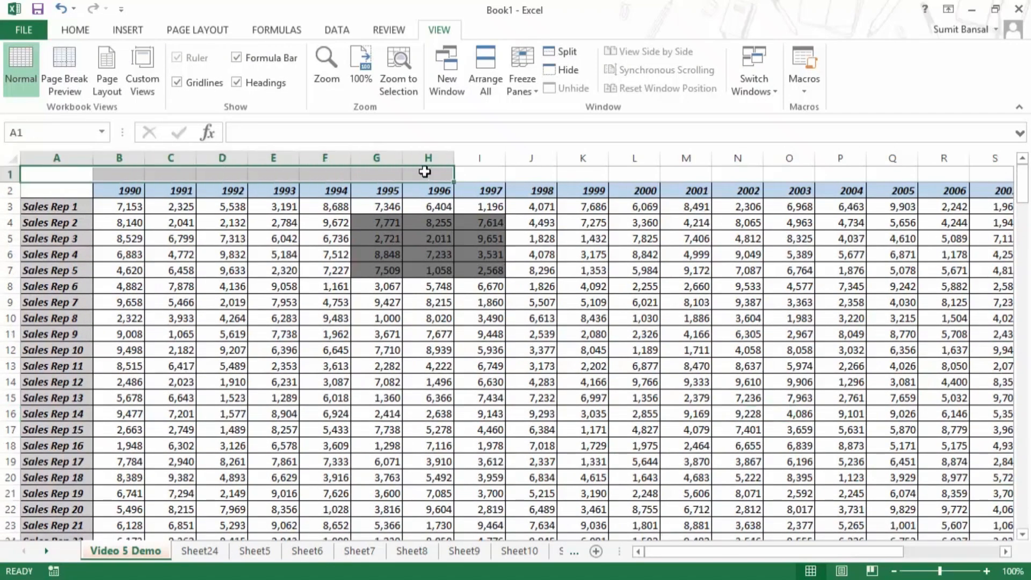
scroll(272, 322, "down", 3)
scroll(268, 360, "up", 3)
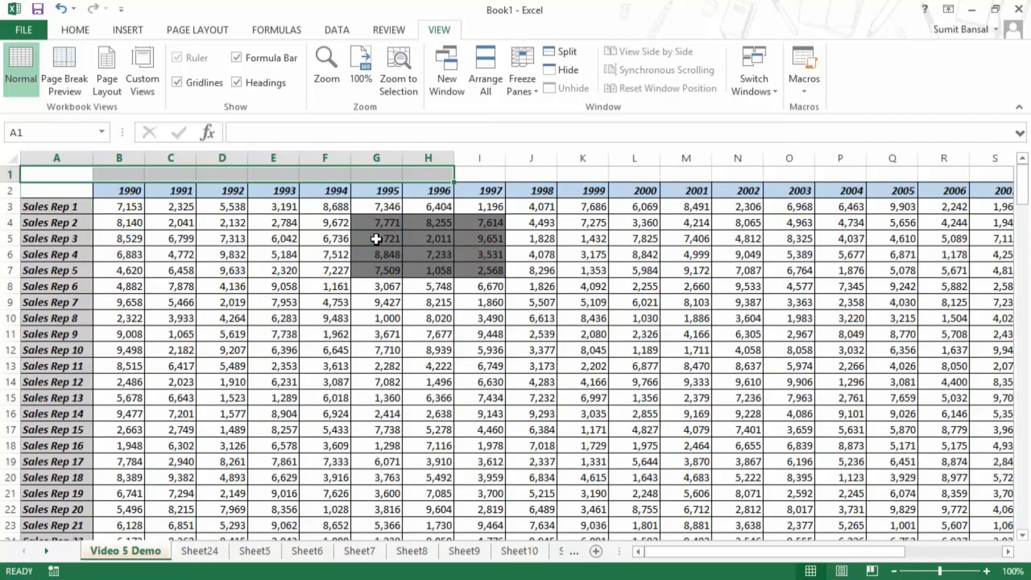
Freeze column A and rows 1 and 2 of the sheet, using cell B3 as the reference for the panes
left_click(57, 173)
key("ctrl+space")
left_click_drag(128, 177, 126, 195)
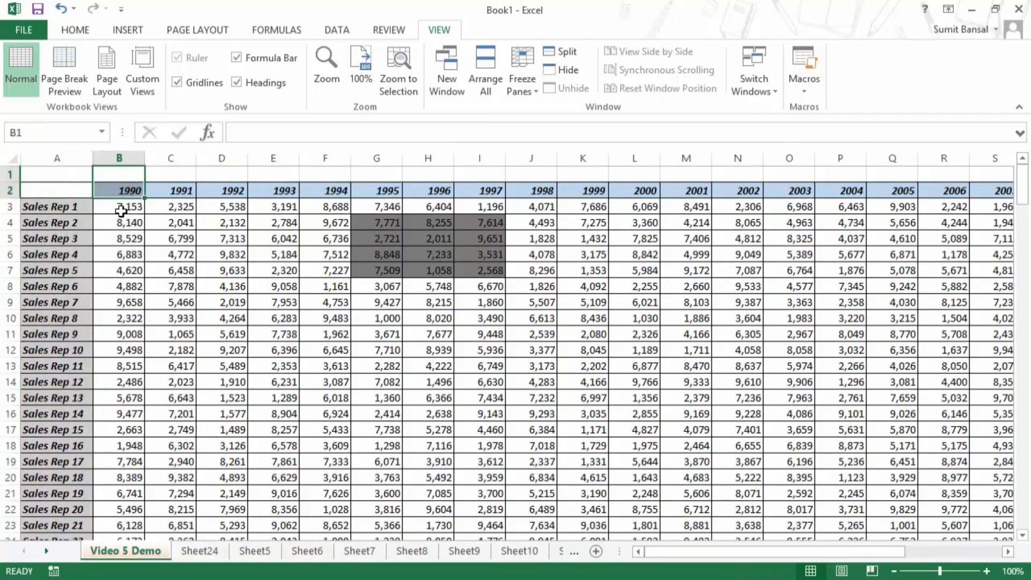
left_click(121, 211)
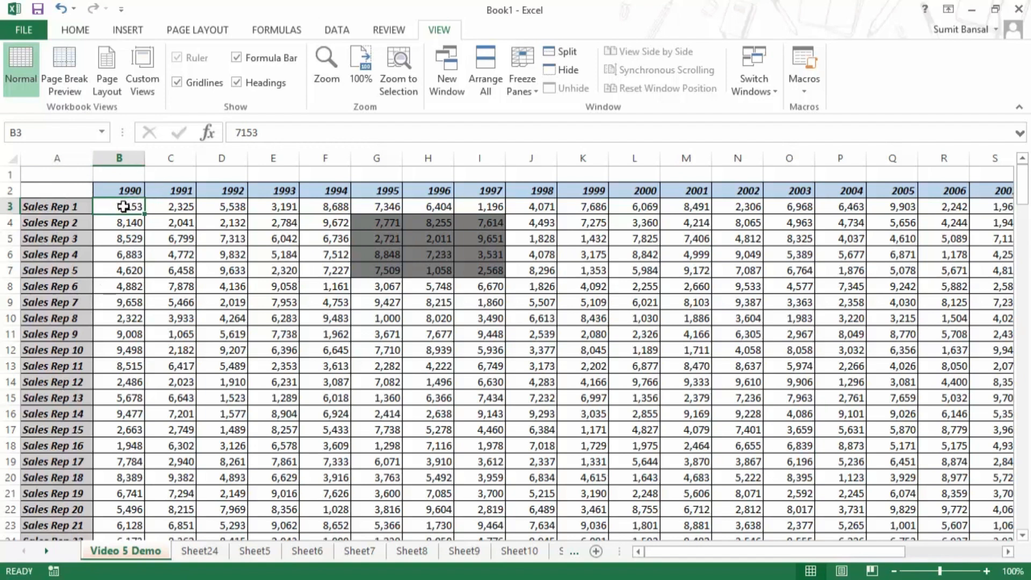
left_click(524, 91)
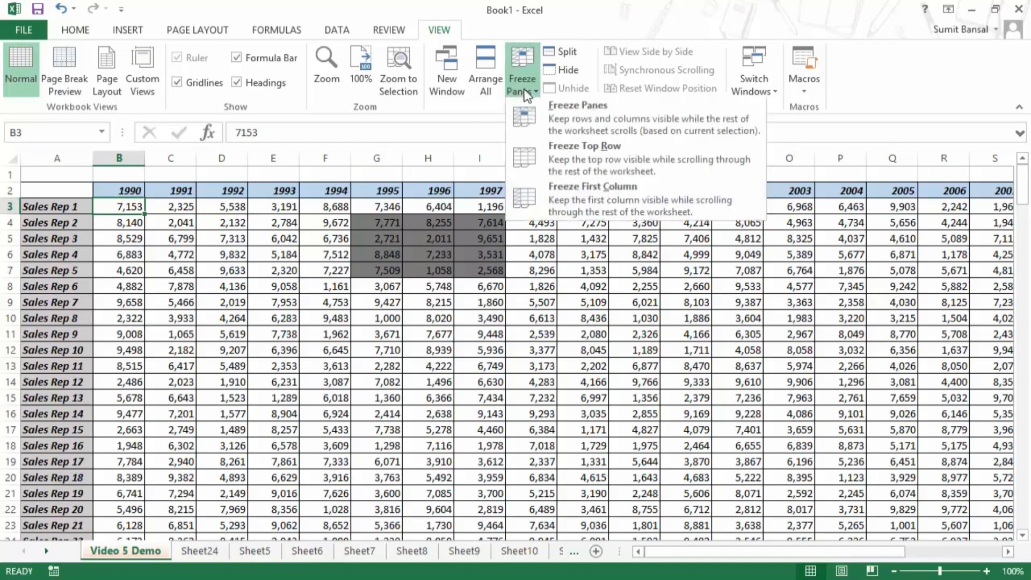
left_click(598, 123)
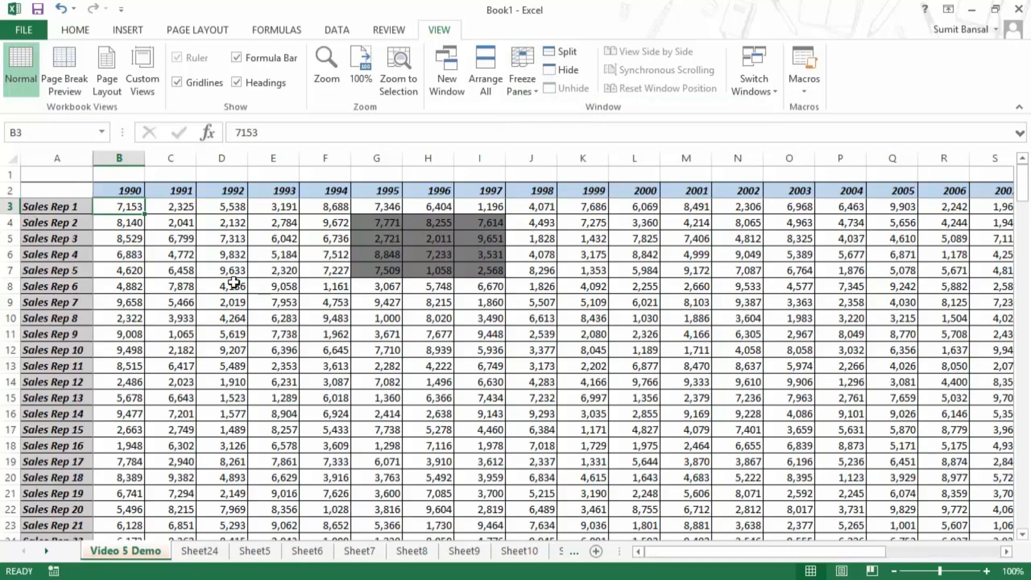
Browse the data down to Sales Rep 75 and across to 2014, select N63 and W73, and return to the sheet's start
scroll(233, 281, "down", 12)
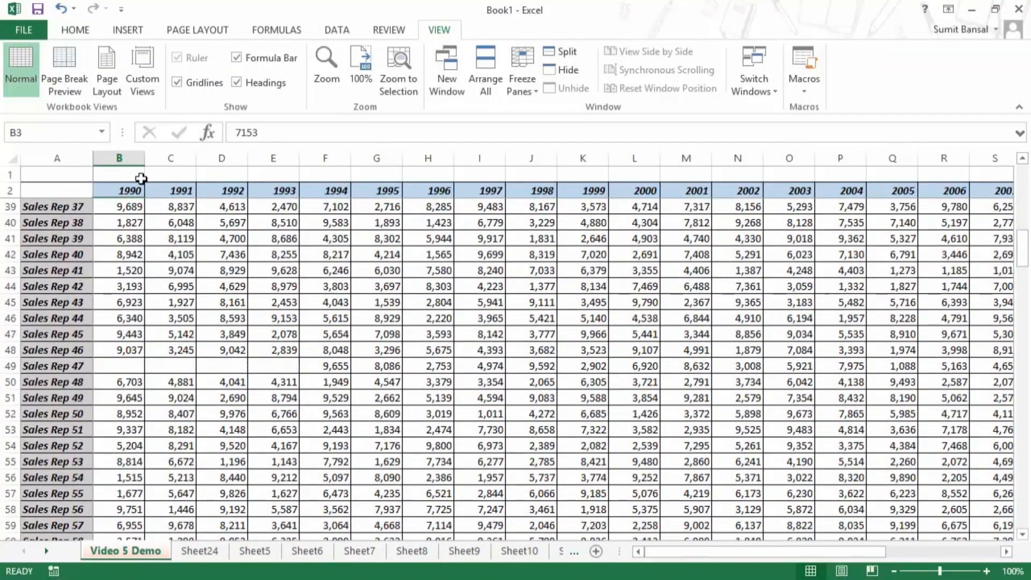
scroll(284, 322, "down", 6)
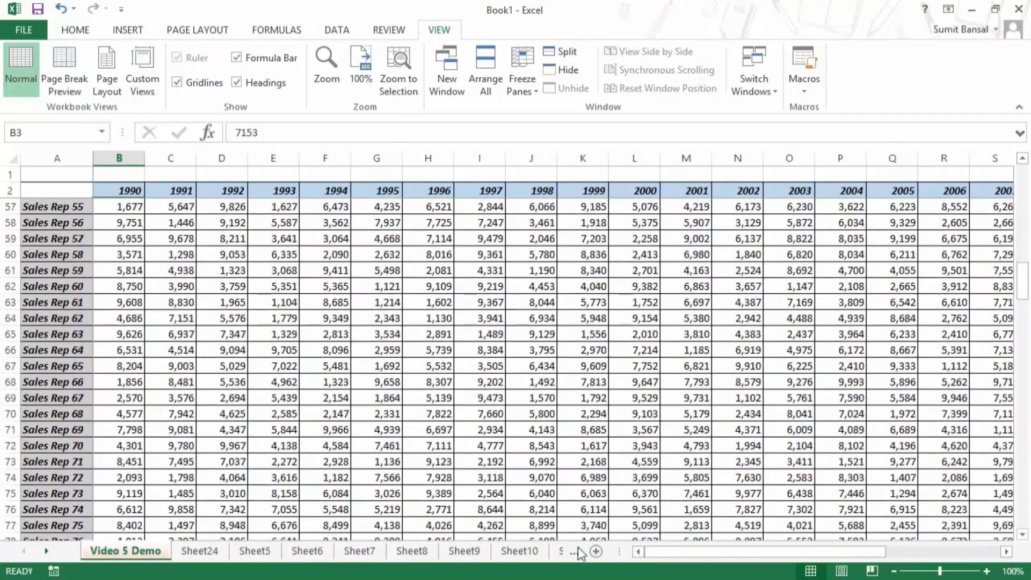
scroll(691, 550, "right", 4)
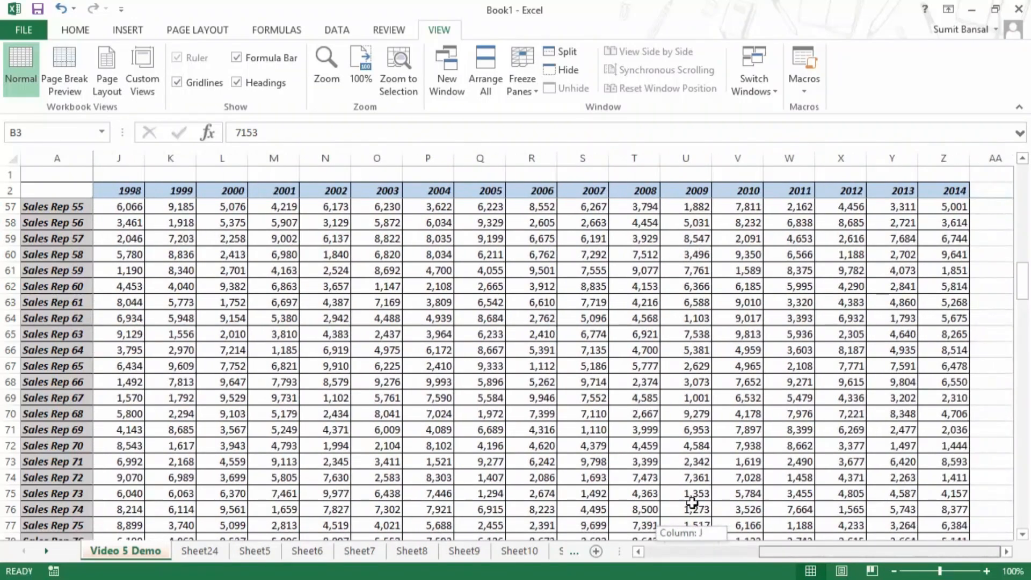
left_click(316, 304)
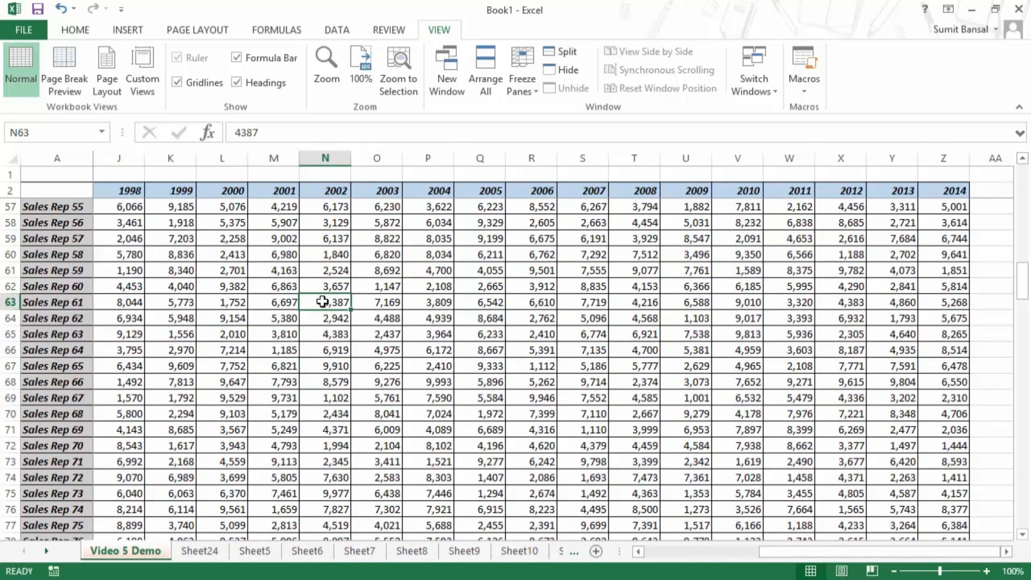
left_click(791, 465)
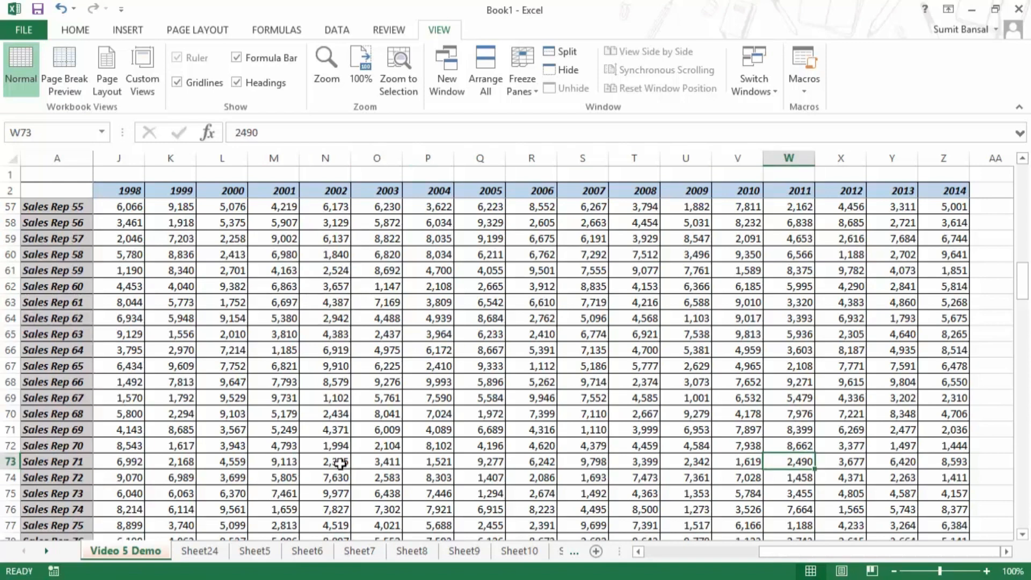
scroll(340, 463, "up", 18)
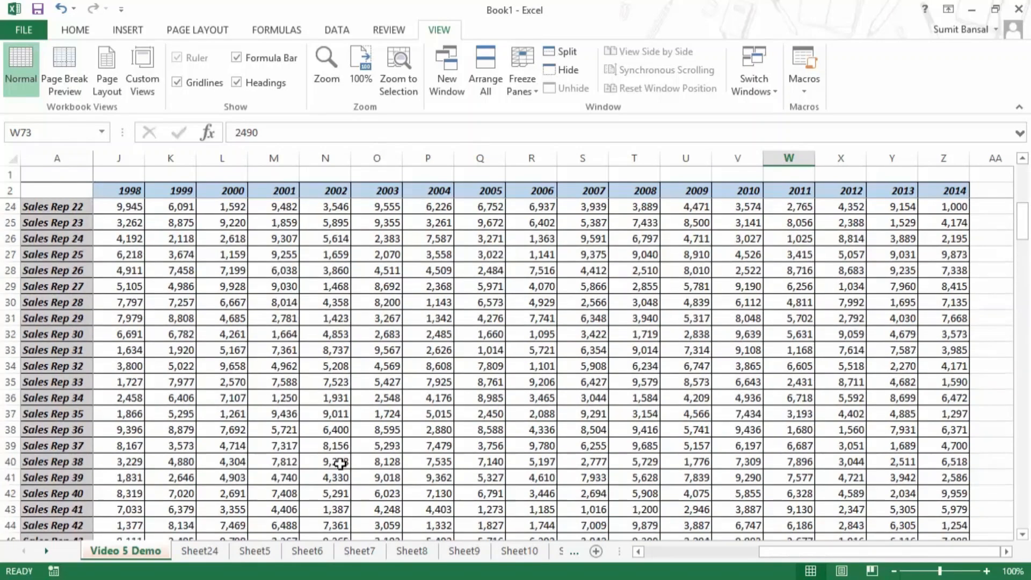
left_click_drag(768, 552, 647, 554)
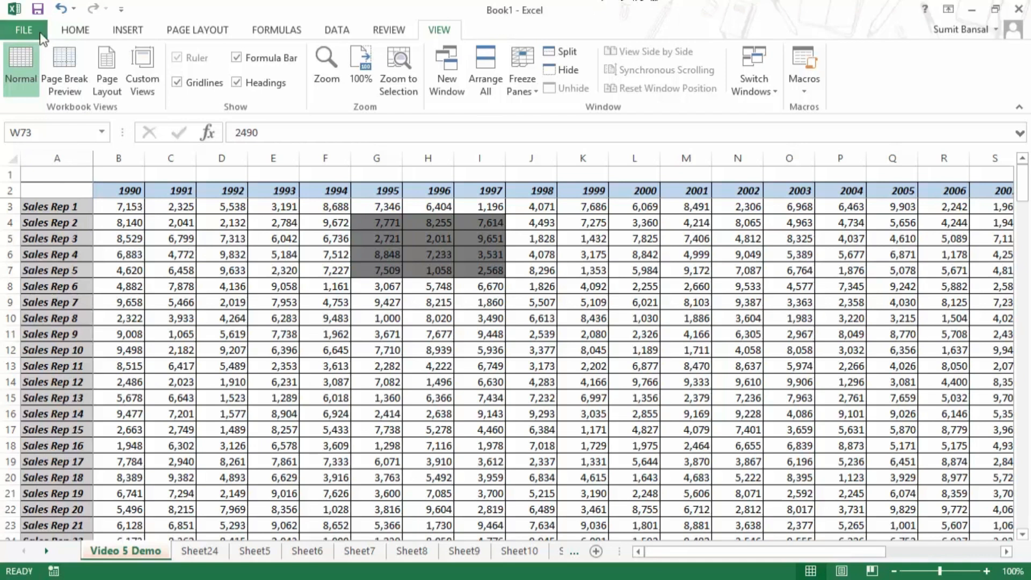
Save the workbook to the Desktop as "Video 5" in the Excel Workbook format
left_click(16, 31)
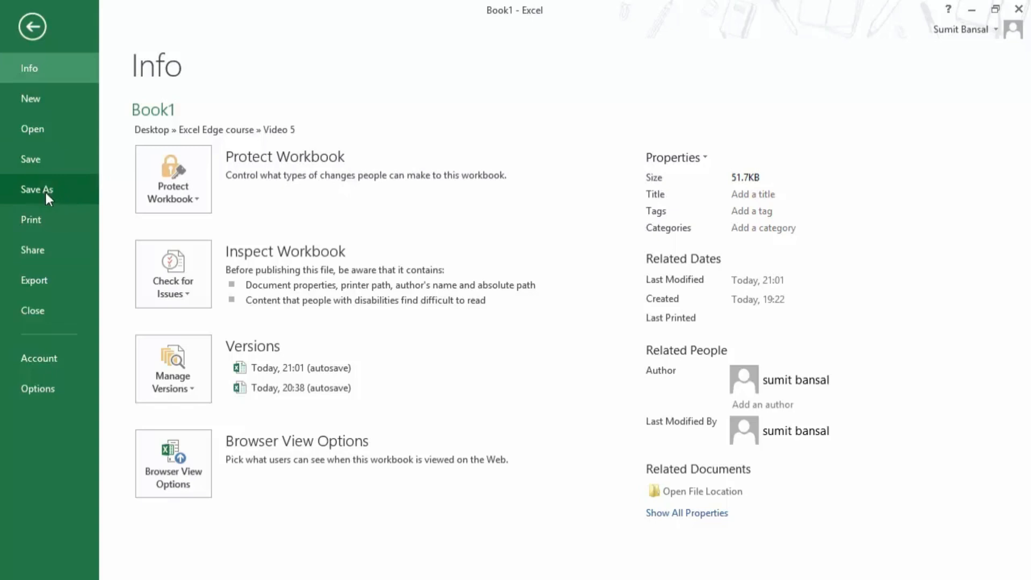
left_click(45, 191)
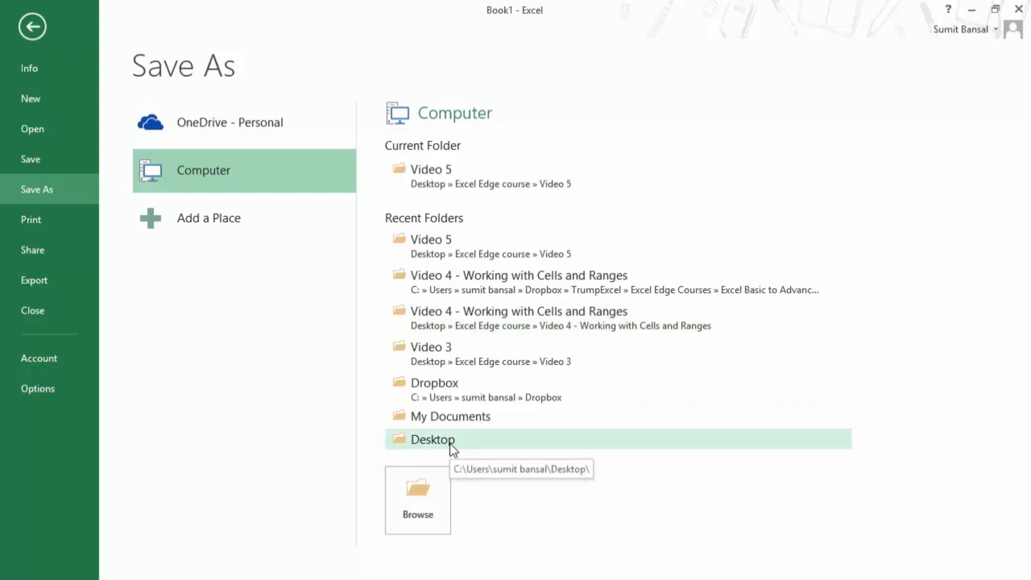
left_click(433, 440)
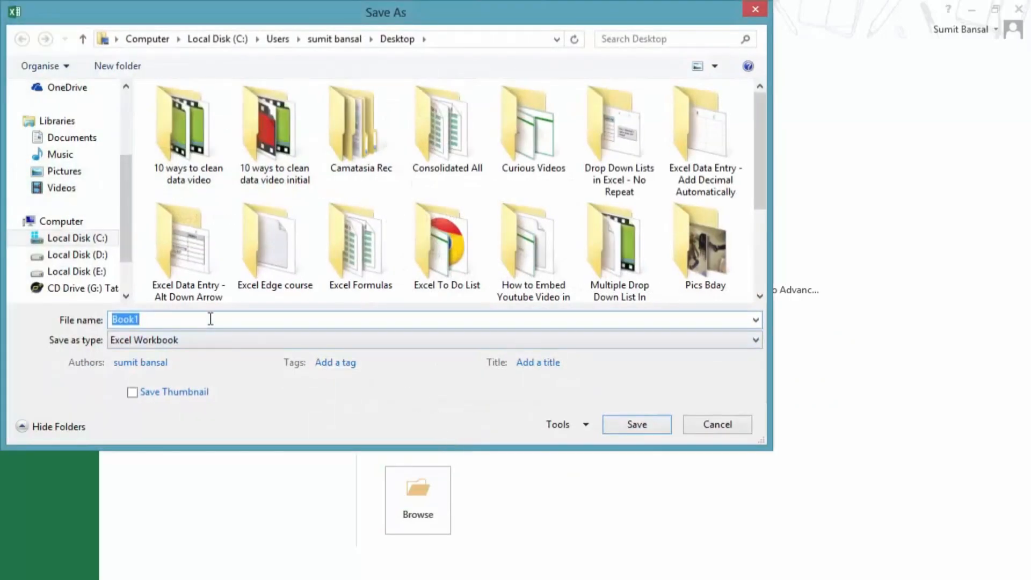
type("Video 5")
left_click(207, 341)
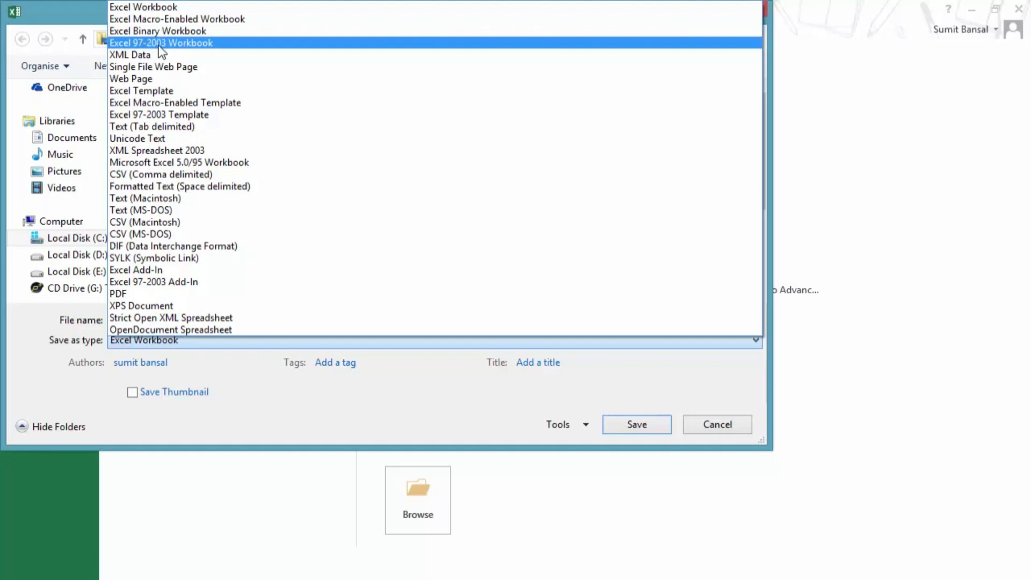
left_click(163, 8)
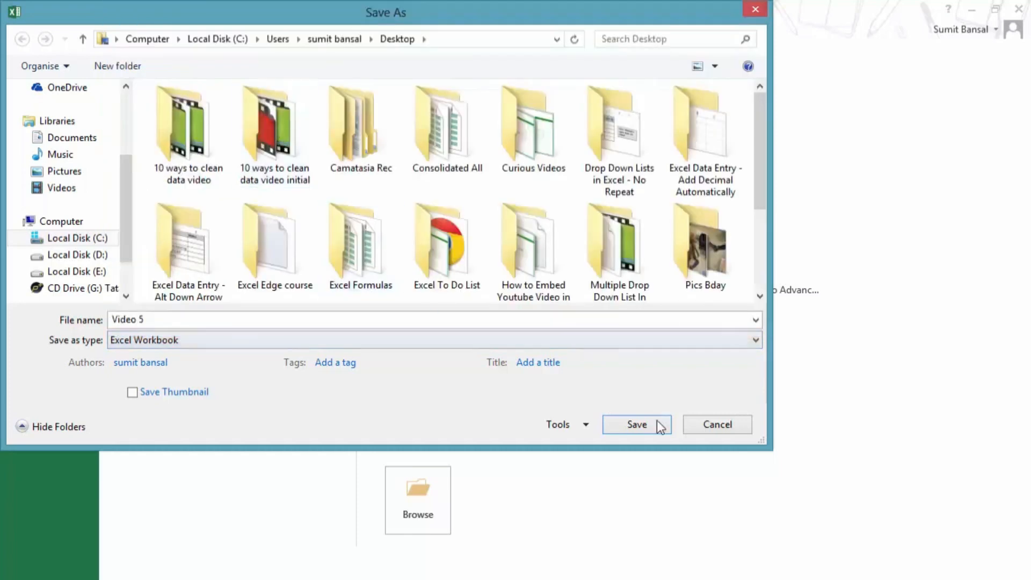
left_click(642, 426)
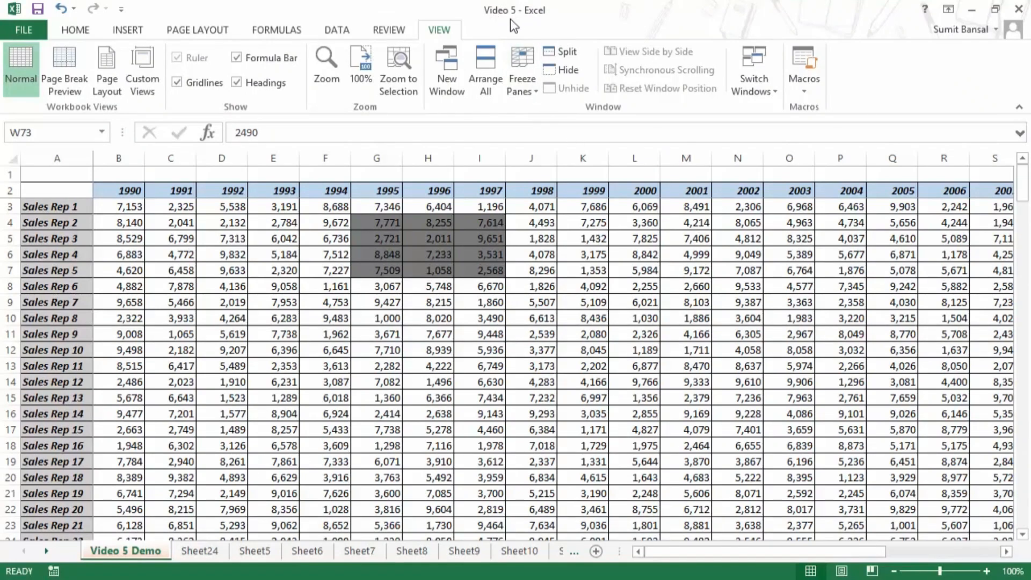
Look through the recent workbooks and the Desktop folder for files to open, and leave without opening one
left_click(14, 36)
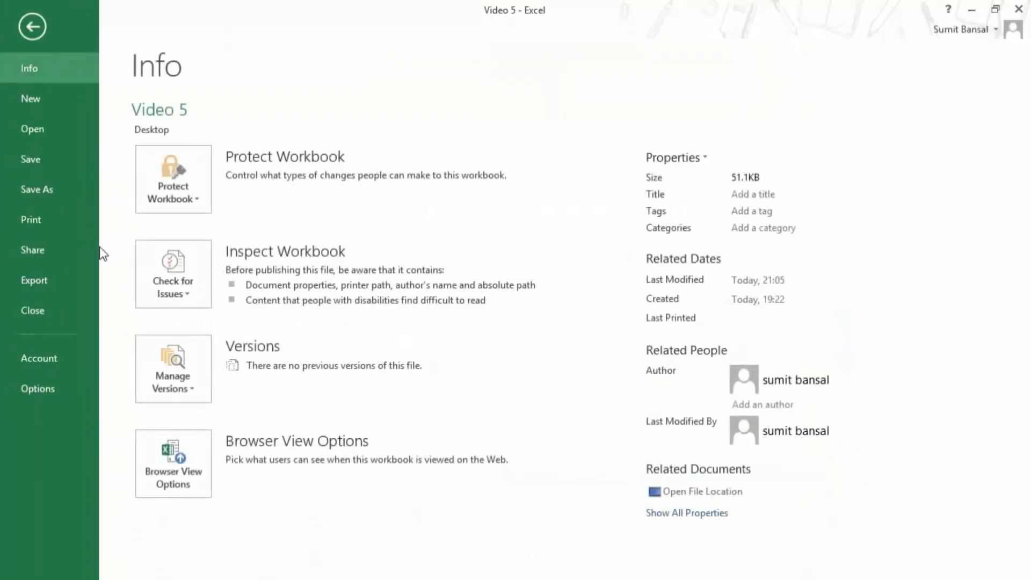
left_click(37, 130)
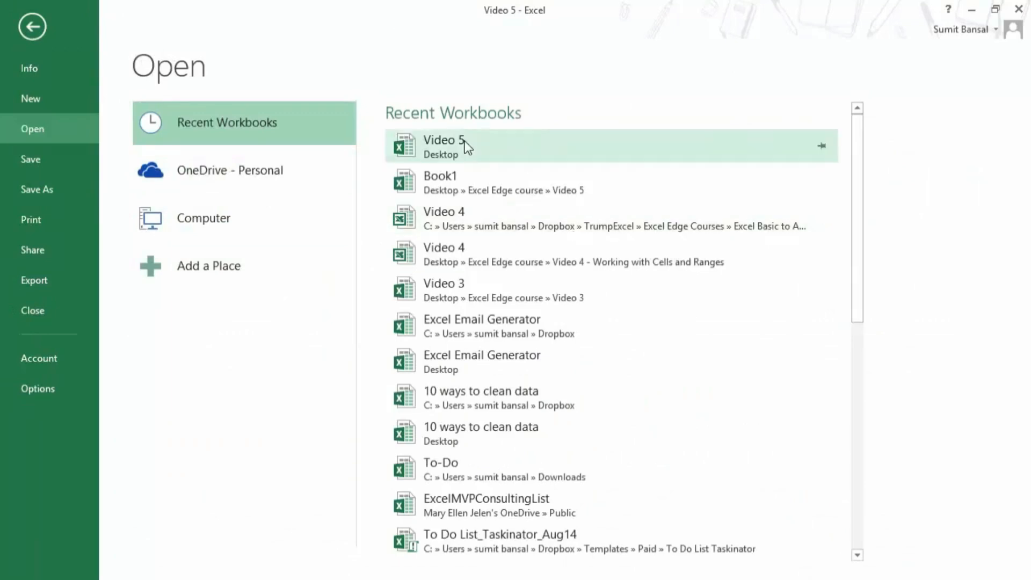
left_click(221, 221)
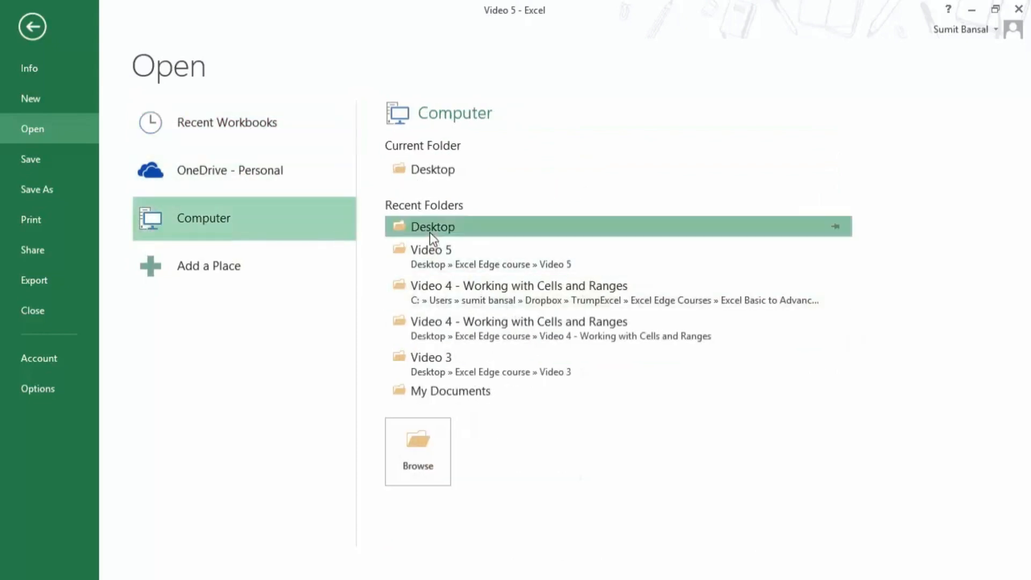
left_click(429, 232)
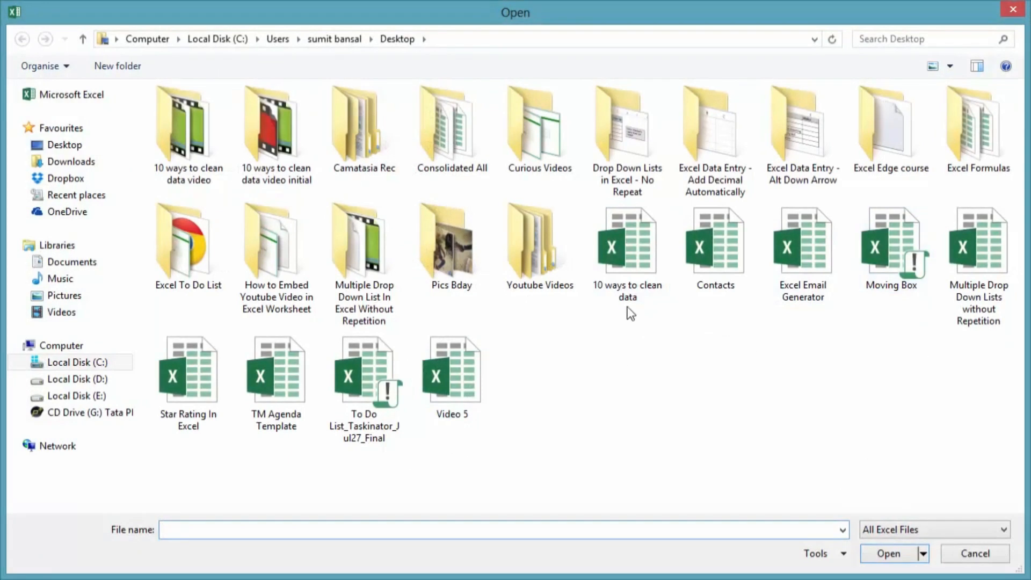
left_click(1013, 10)
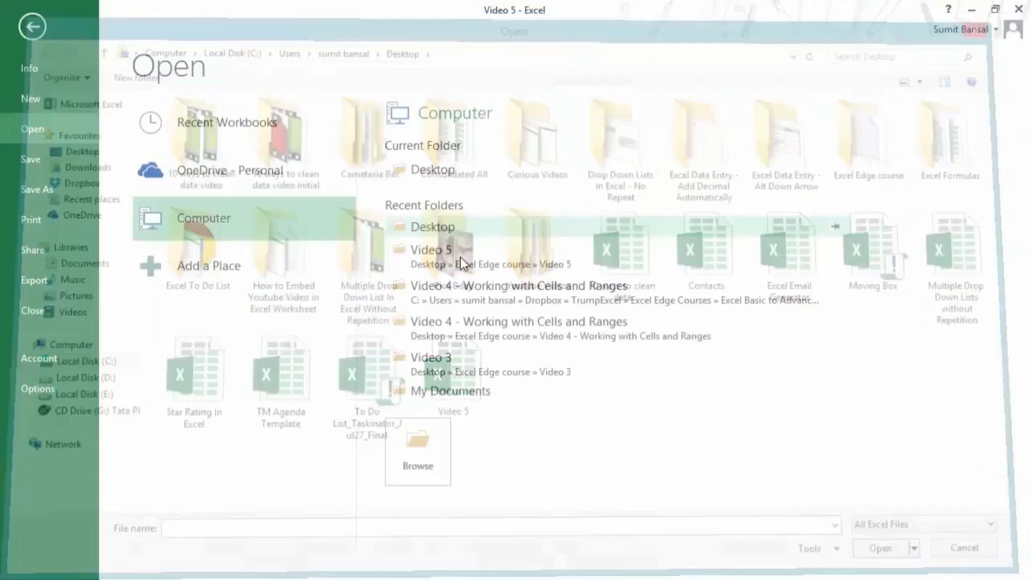